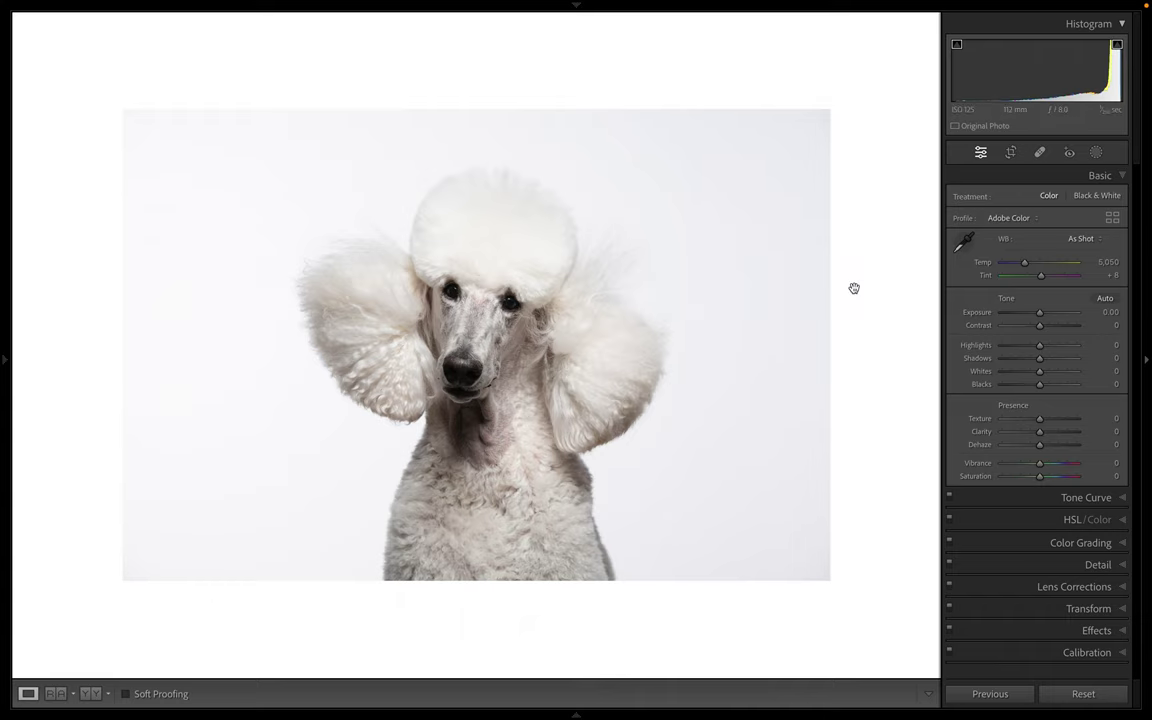
Compare medium gray and white surround backgrounds, leaving the surround white.
key(XF86AudioRaiseVolume)
right_click(885, 447)
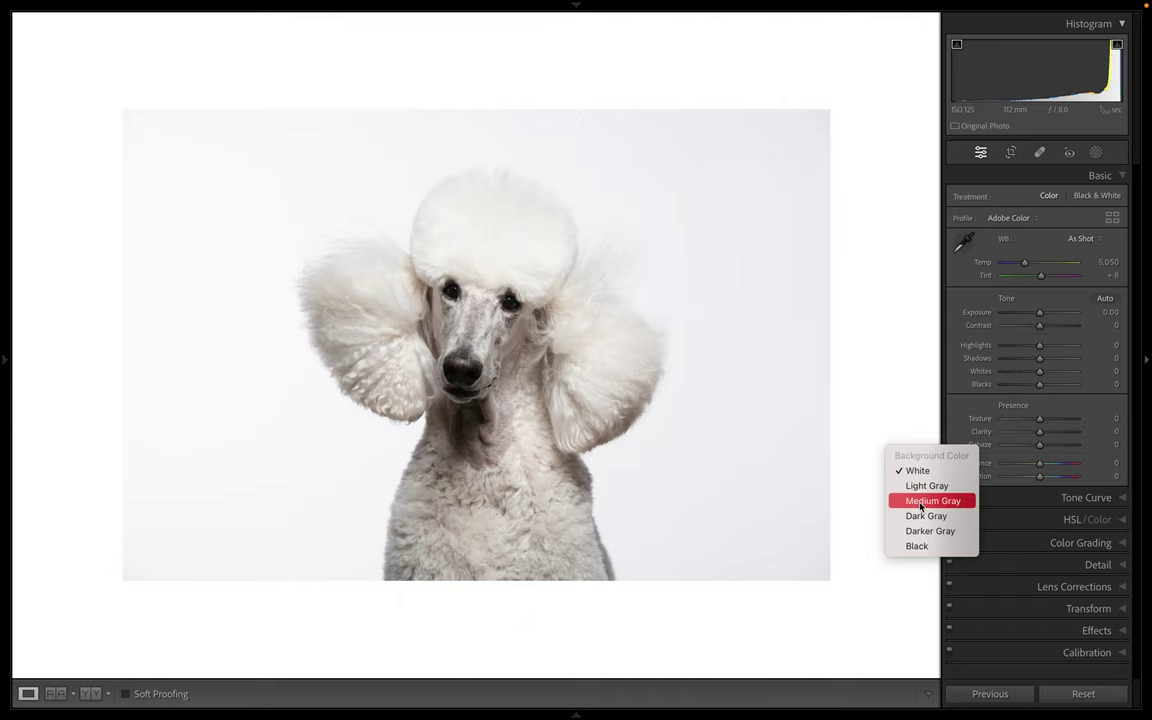
click(880, 395)
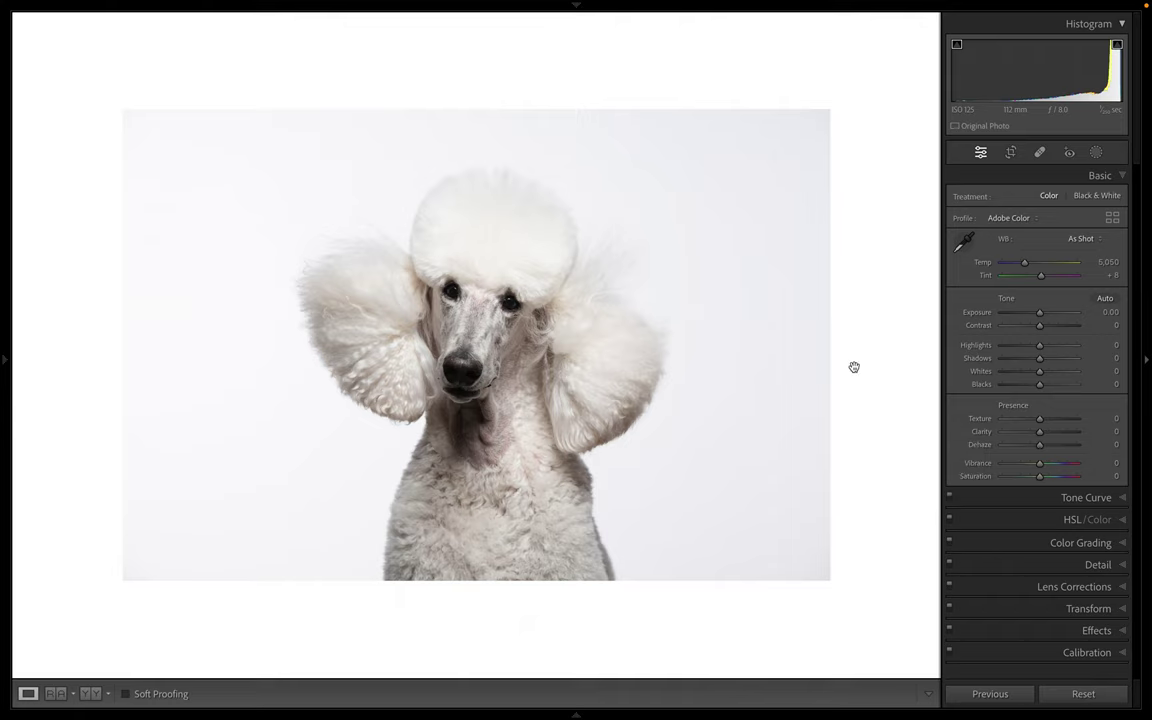
right_click(868, 415)
click(890, 466)
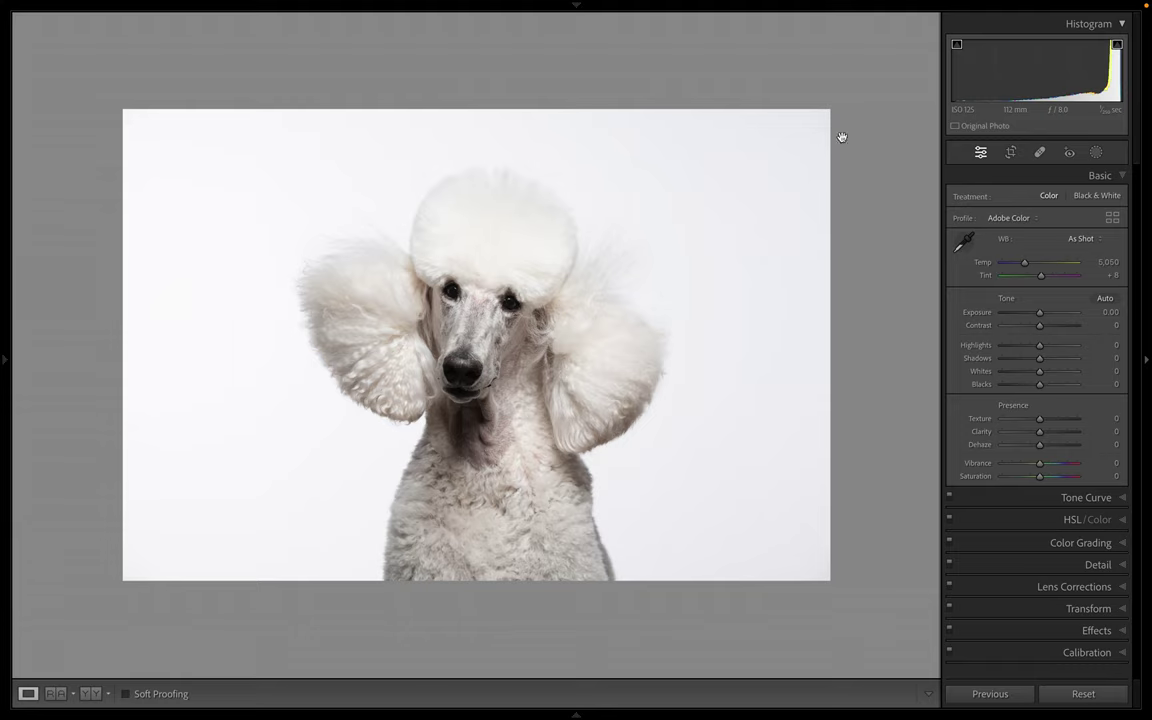
right_click(870, 324)
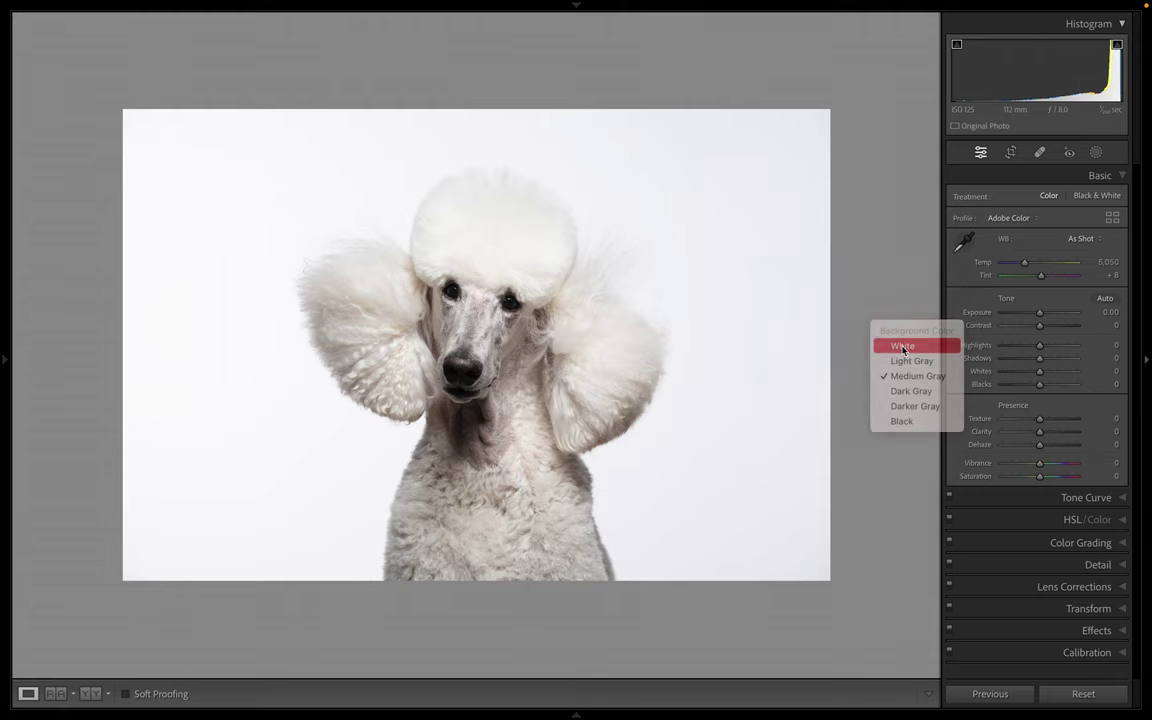
click(810, 316)
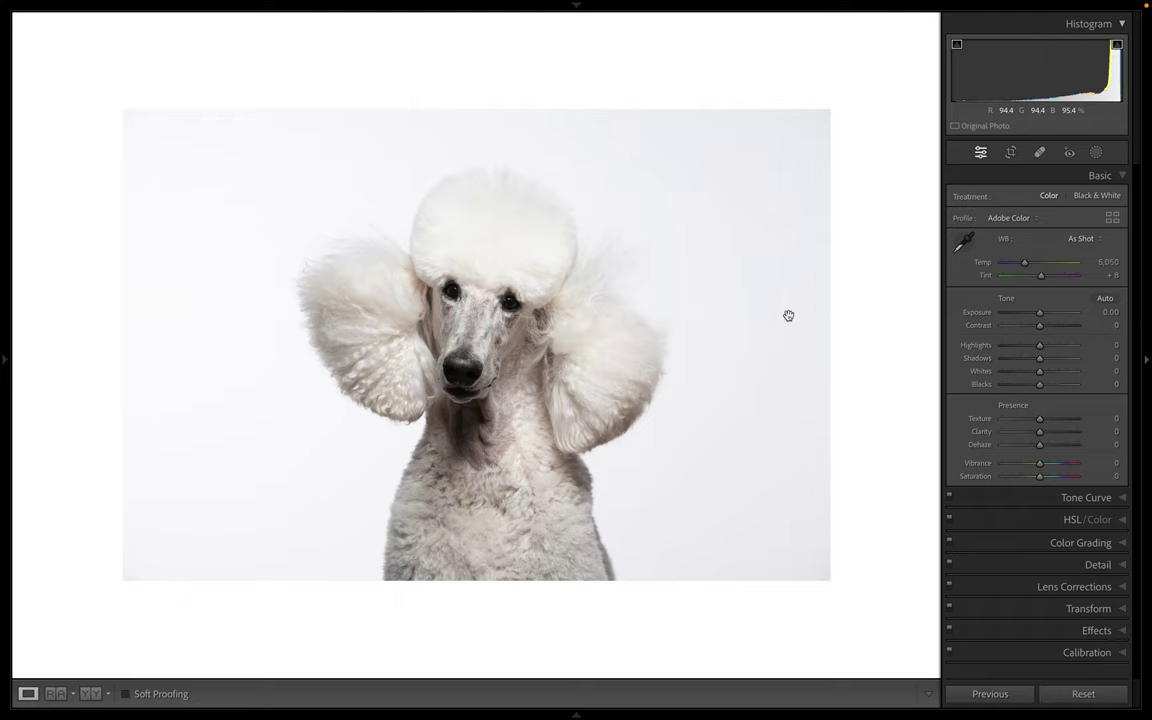
right_click(866, 321)
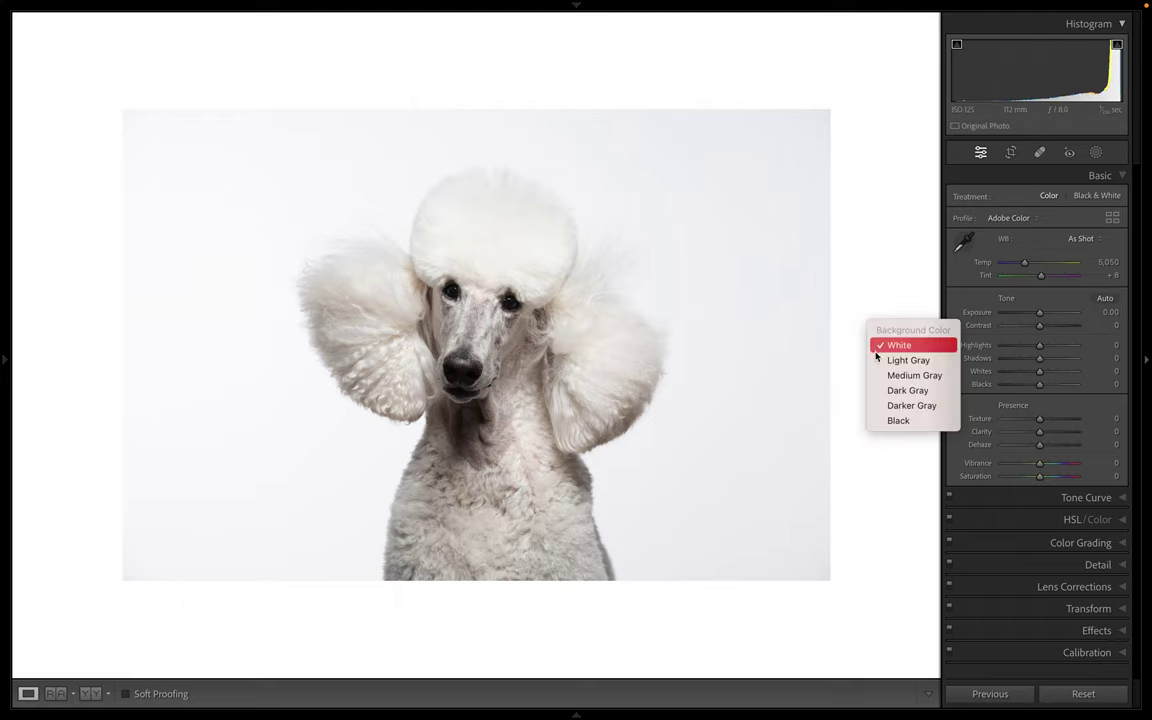
click(892, 377)
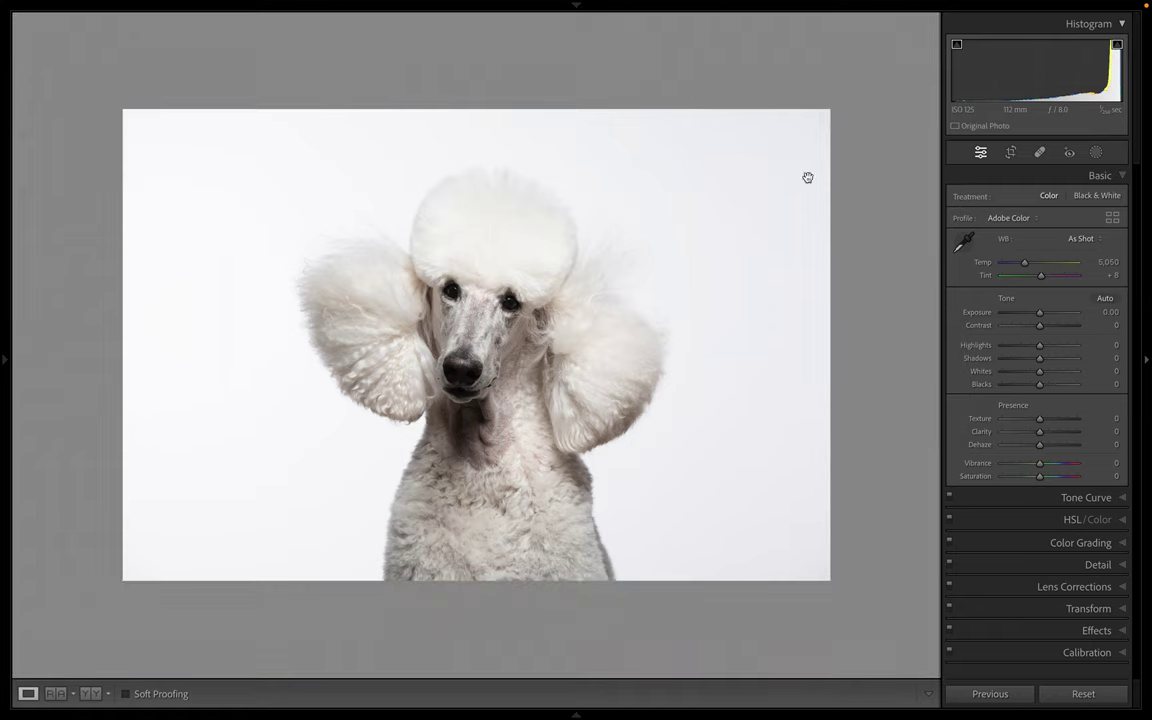
right_click(840, 224)
click(860, 247)
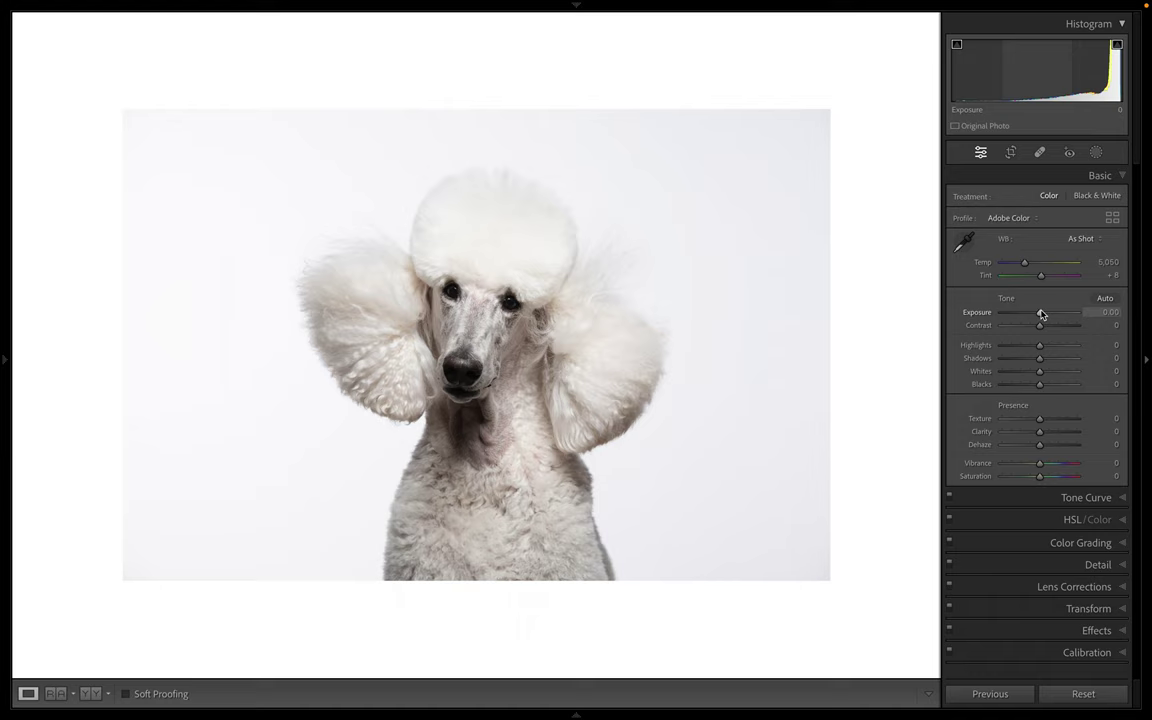
Raise Exposure to +0.40, try the Whites slider, and reset Blacks to 0.
drag(1041, 316, 1045, 317)
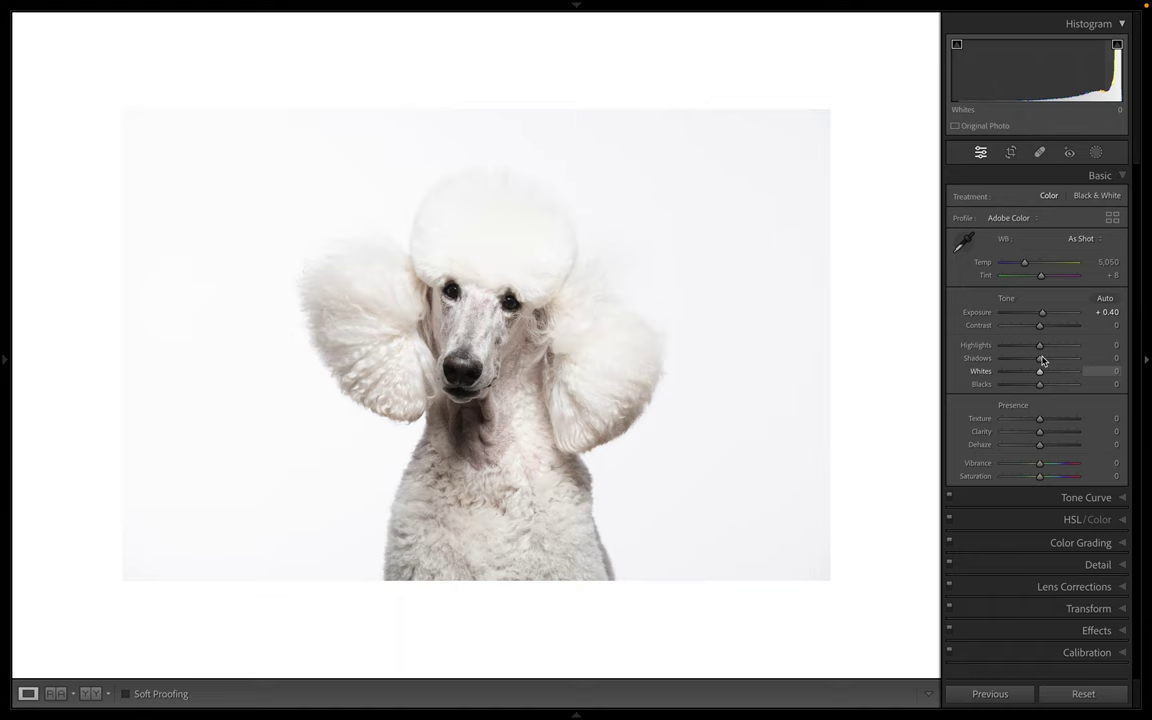
drag(1040, 371, 1012, 391)
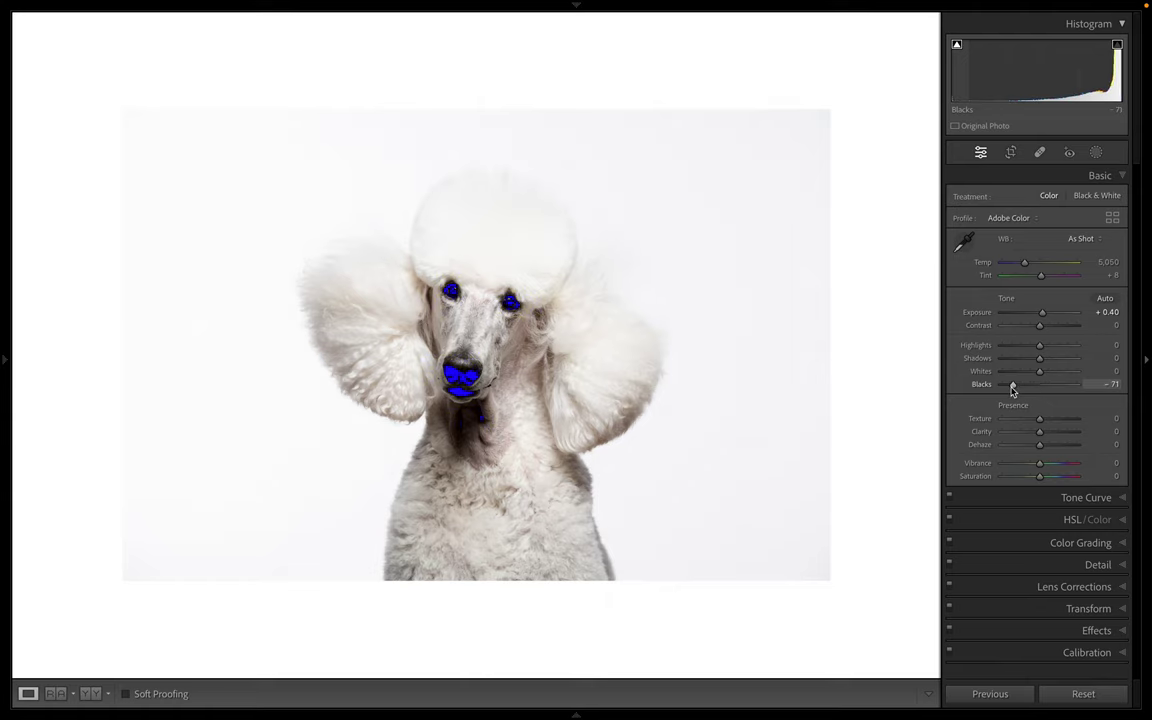
double_click(983, 384)
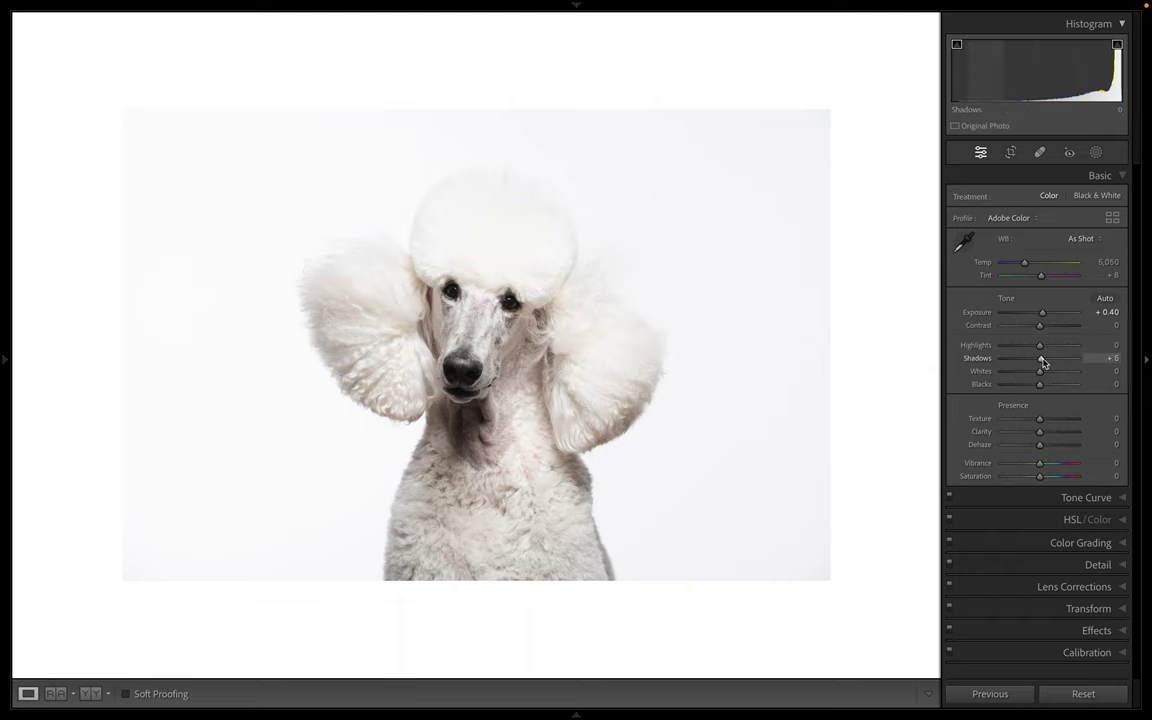
Lift Shadows to +43 and pull Whites down to -5.
drag(1043, 363, 1055, 364)
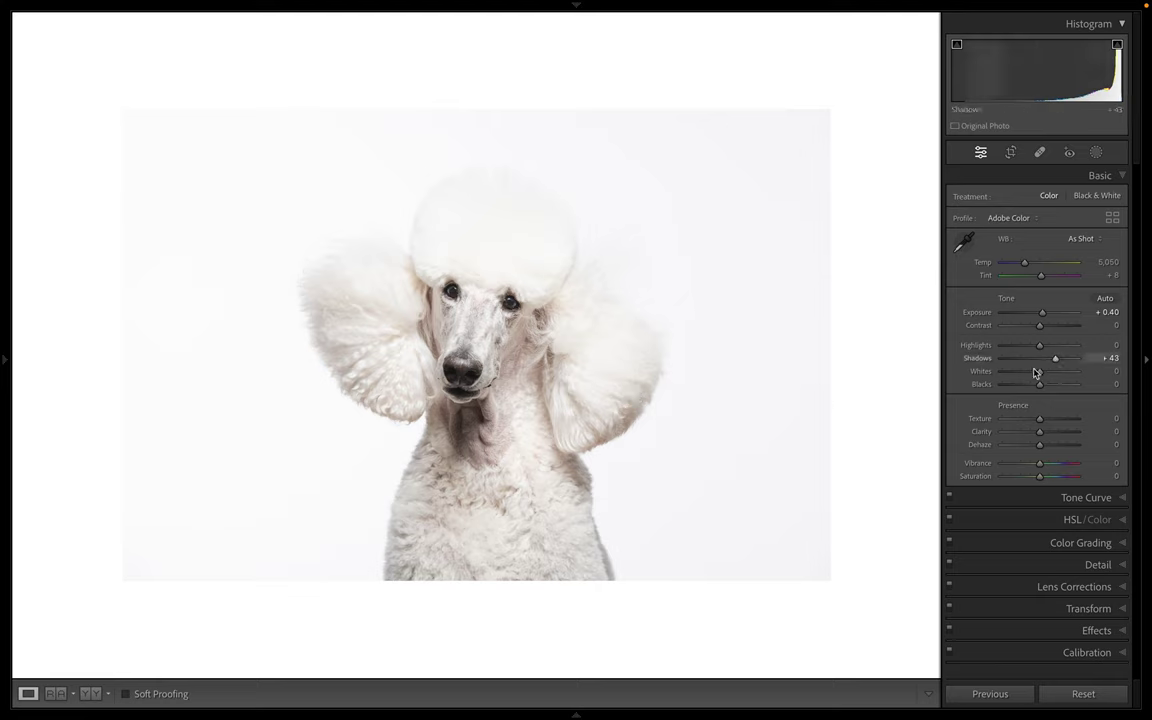
mouse_move(1040, 375)
mouse_down()
mouse_move(1052, 375)
mouse_move(1040, 375)
mouse_up()
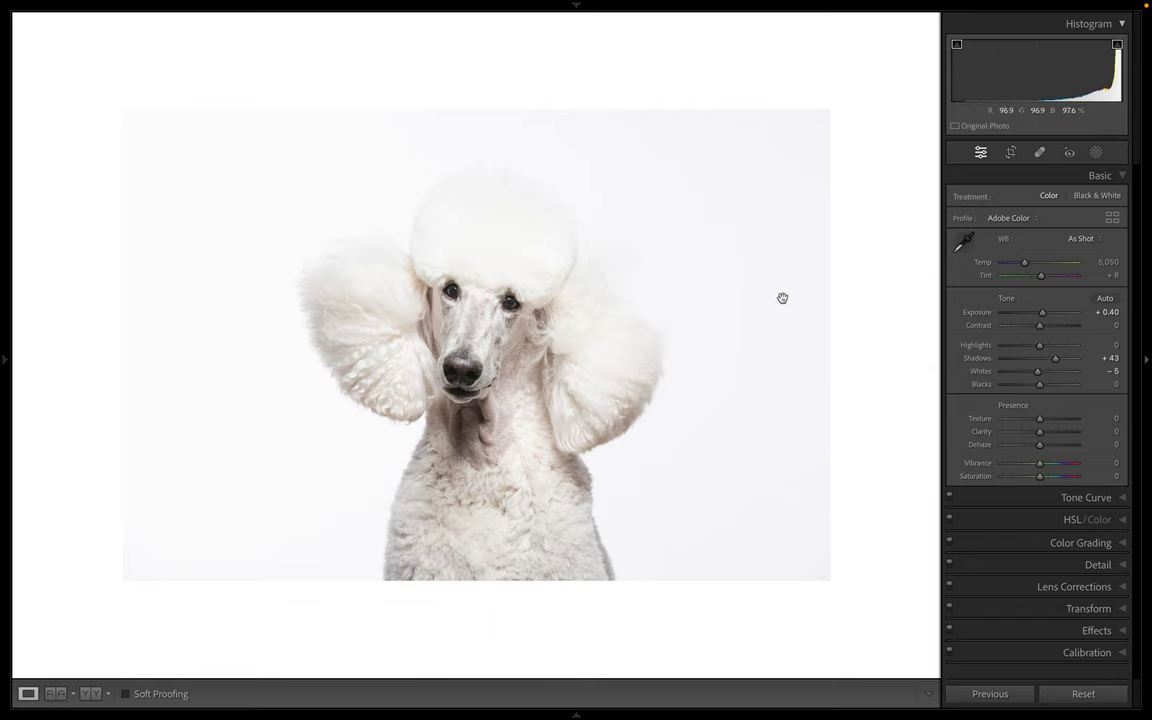
Lay a linear gradient mask across the photo's right side with Exposure +0.47.
click(1096, 154)
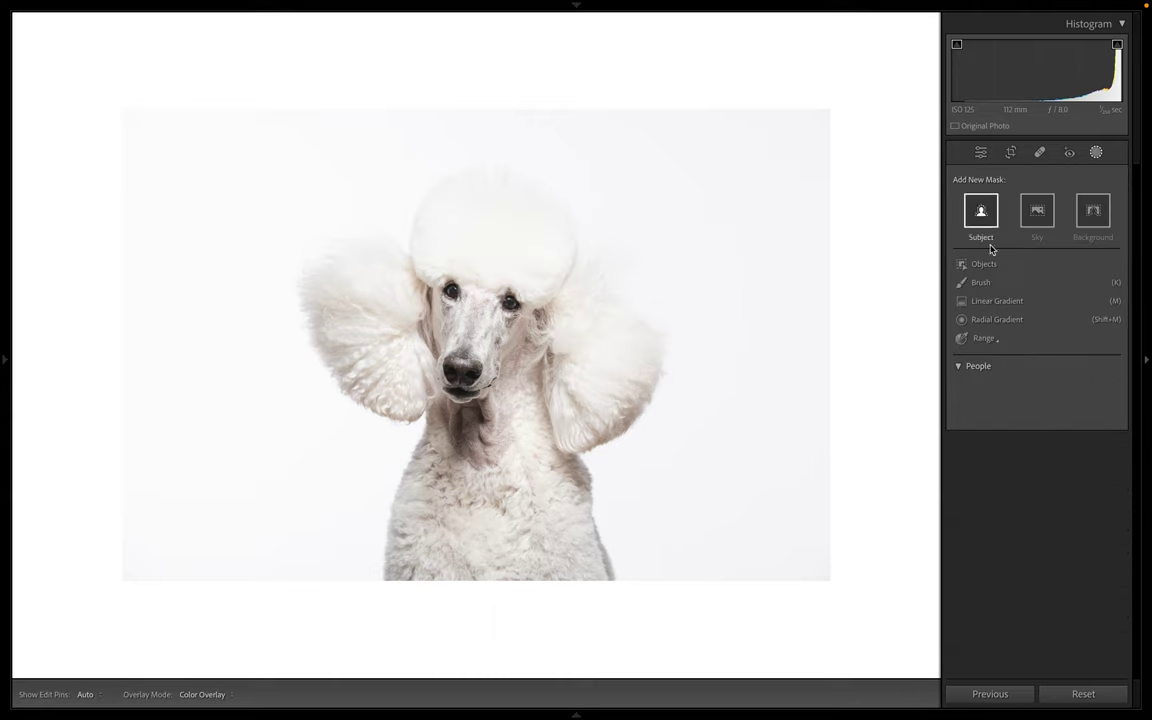
click(987, 301)
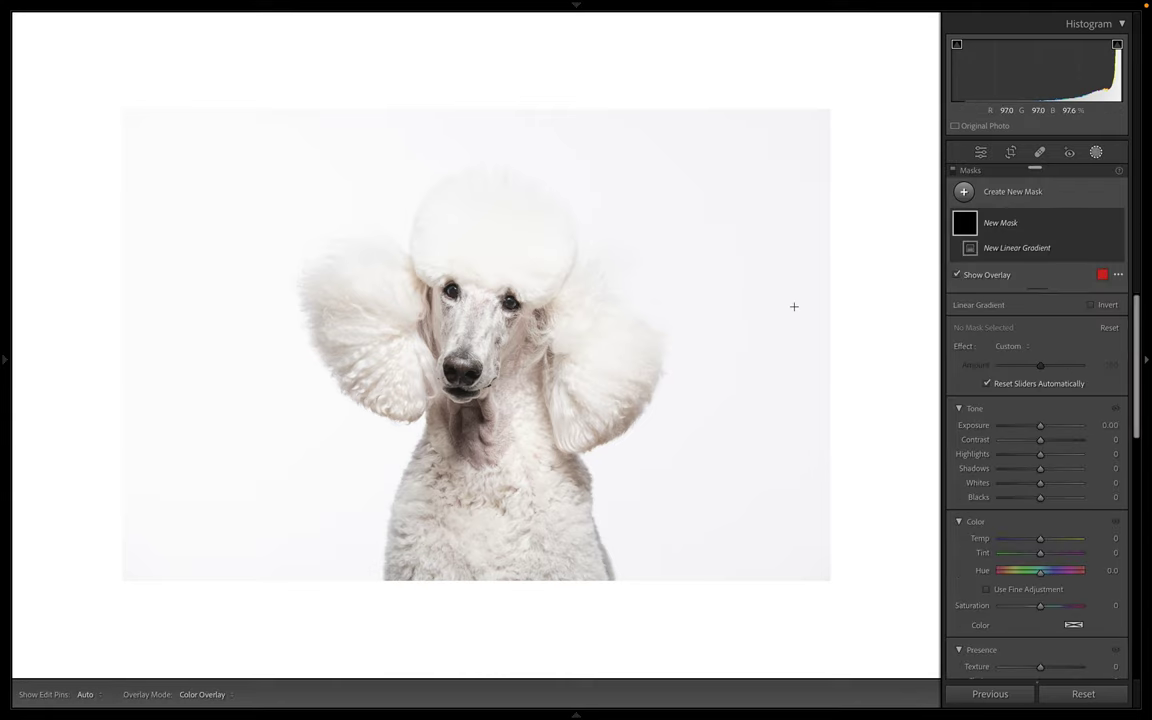
drag(612, 344, 507, 315)
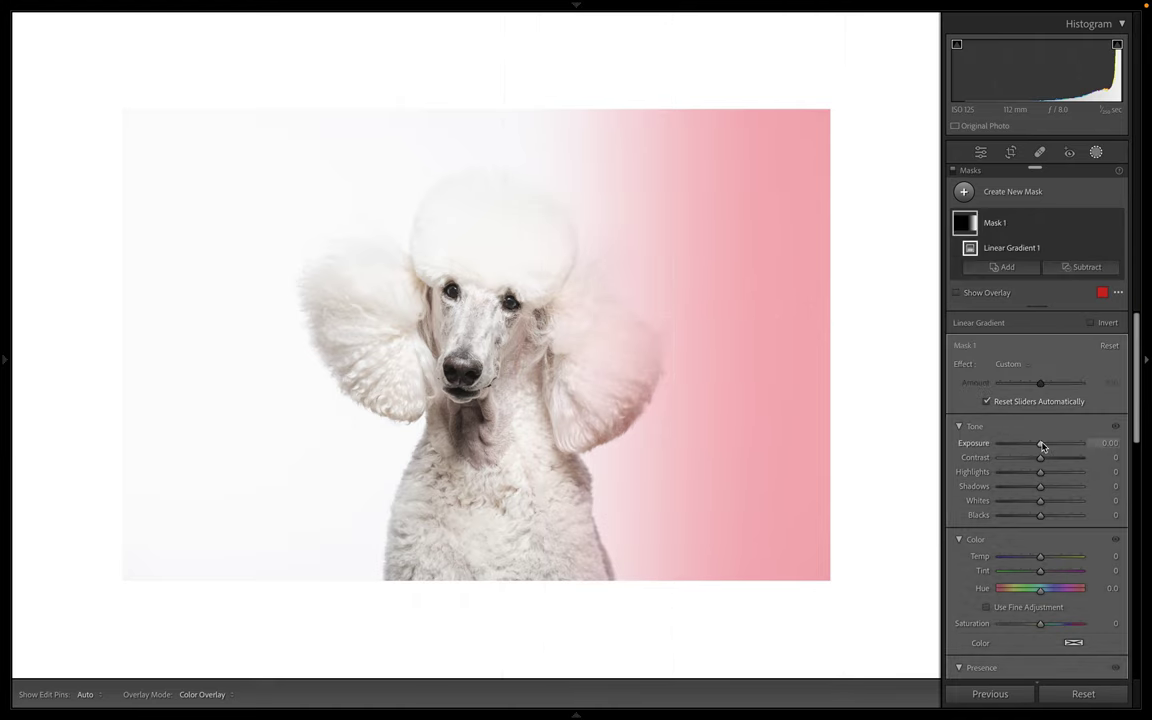
drag(1042, 446, 1045, 446)
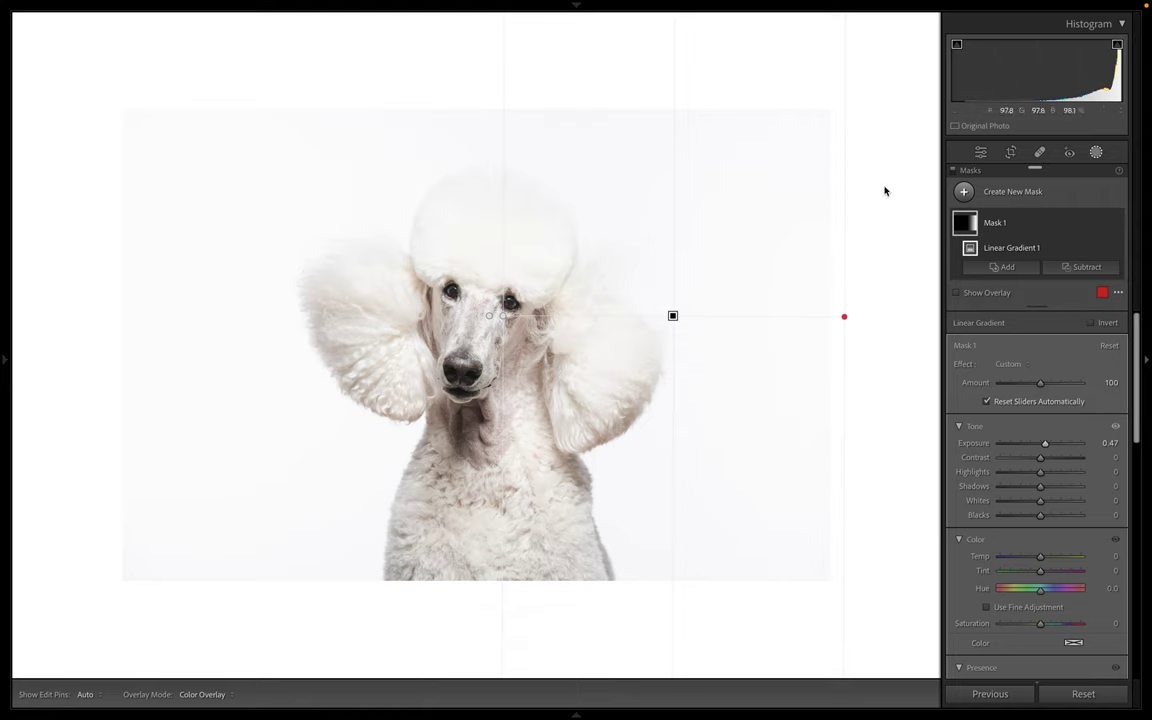
Add a linear gradient rising from the bottom edge with Exposure +0.10.
click(966, 192)
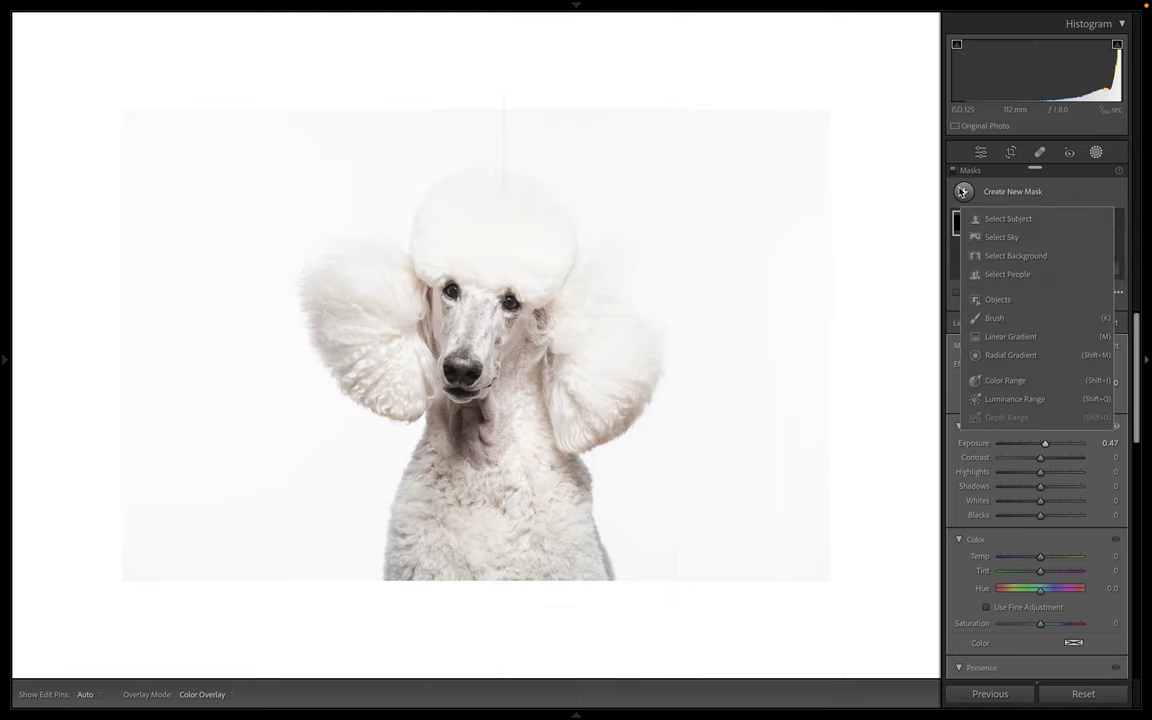
click(1003, 336)
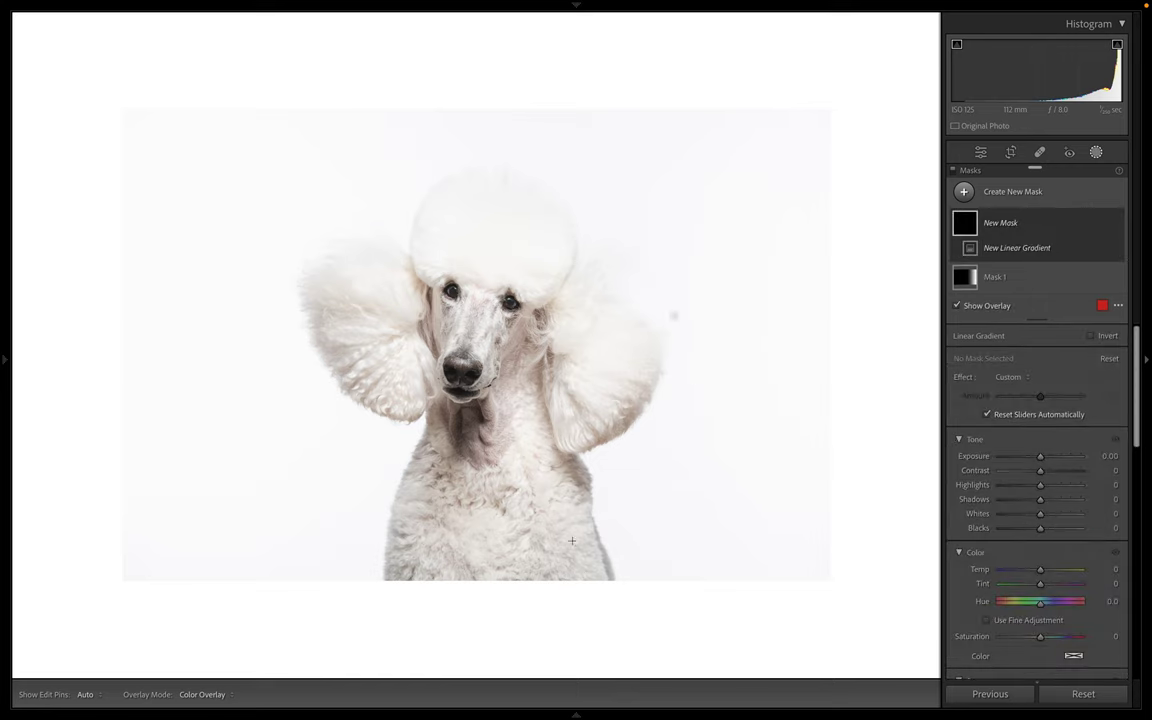
drag(502, 598, 501, 350)
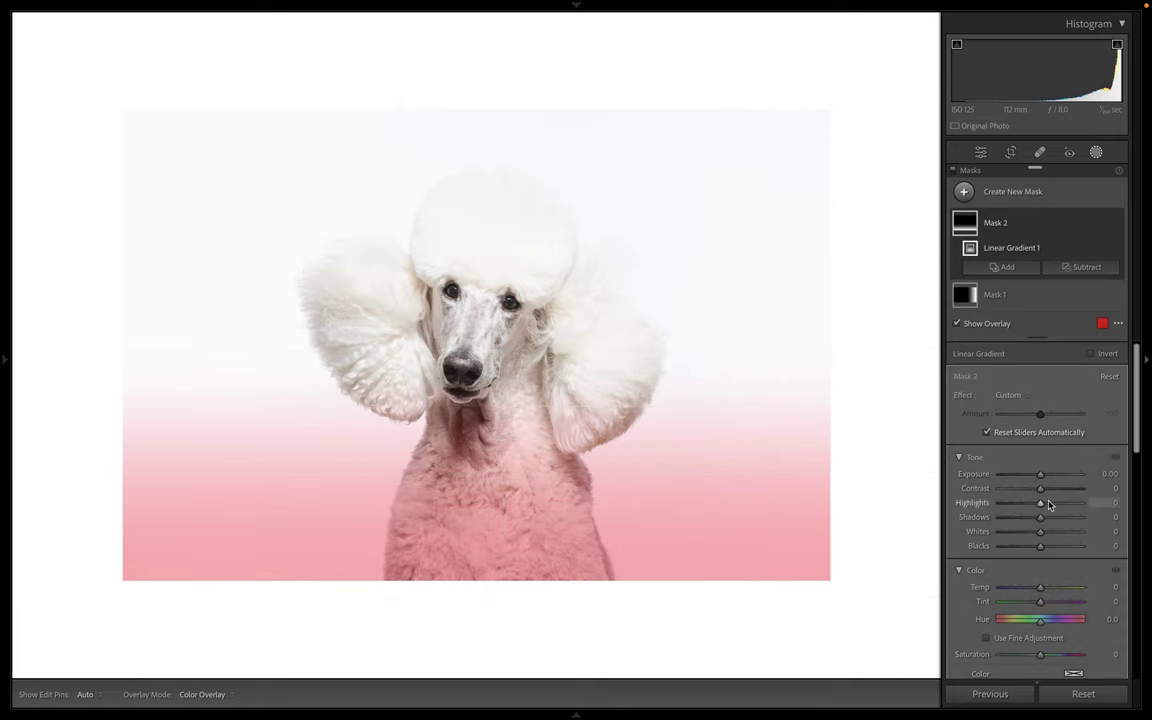
drag(1040, 475, 1040, 481)
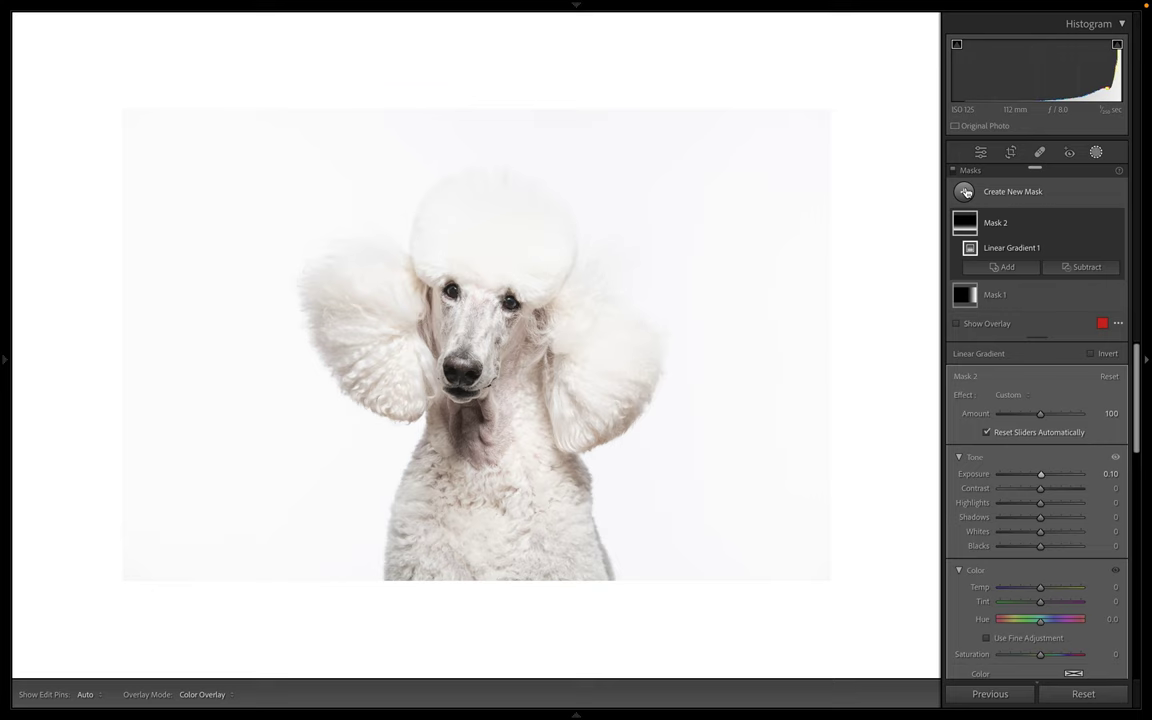
Brush a size-8 mask over the top of the head and lower its Highlights to -57.
click(1012, 191)
click(992, 317)
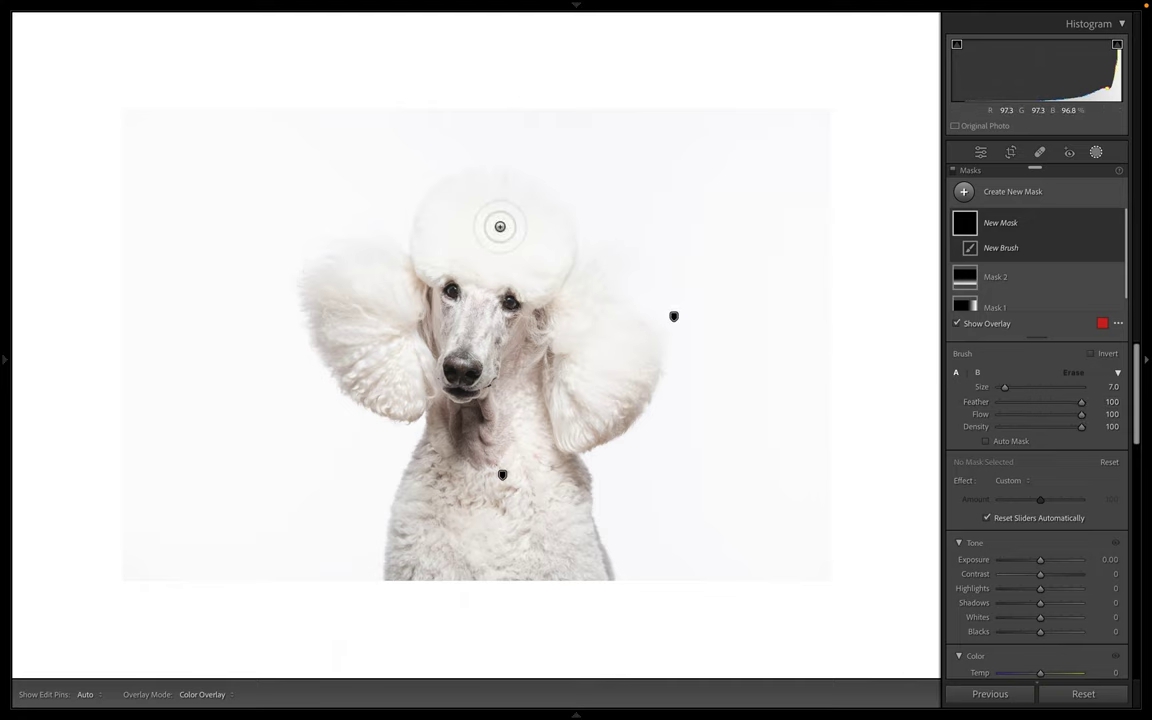
key(bracketleft)
key(bracketright)
key(bracketright)
key(bracketright)
key(bracketright)
key(bracketright)
key(bracketright)
key(bracketright)
key(bracketright)
key(bracketright)
key(bracketleft)
key(bracketleft)
key(bracketleft)
key(bracketleft)
key(bracketleft)
key(bracketleft)
key(bracketleft)
key(bracketleft)
key(bracketleft)
key(h)
mouse_move(499, 216)
mouse_down()
mouse_move(473, 198)
mouse_move(452, 207)
mouse_move(445, 248)
mouse_move(492, 258)
mouse_move(486, 270)
mouse_move(472, 263)
mouse_move(537, 265)
mouse_move(555, 250)
mouse_move(535, 212)
mouse_move(515, 210)
mouse_move(523, 238)
mouse_move(470, 230)
mouse_move(504, 216)
mouse_up()
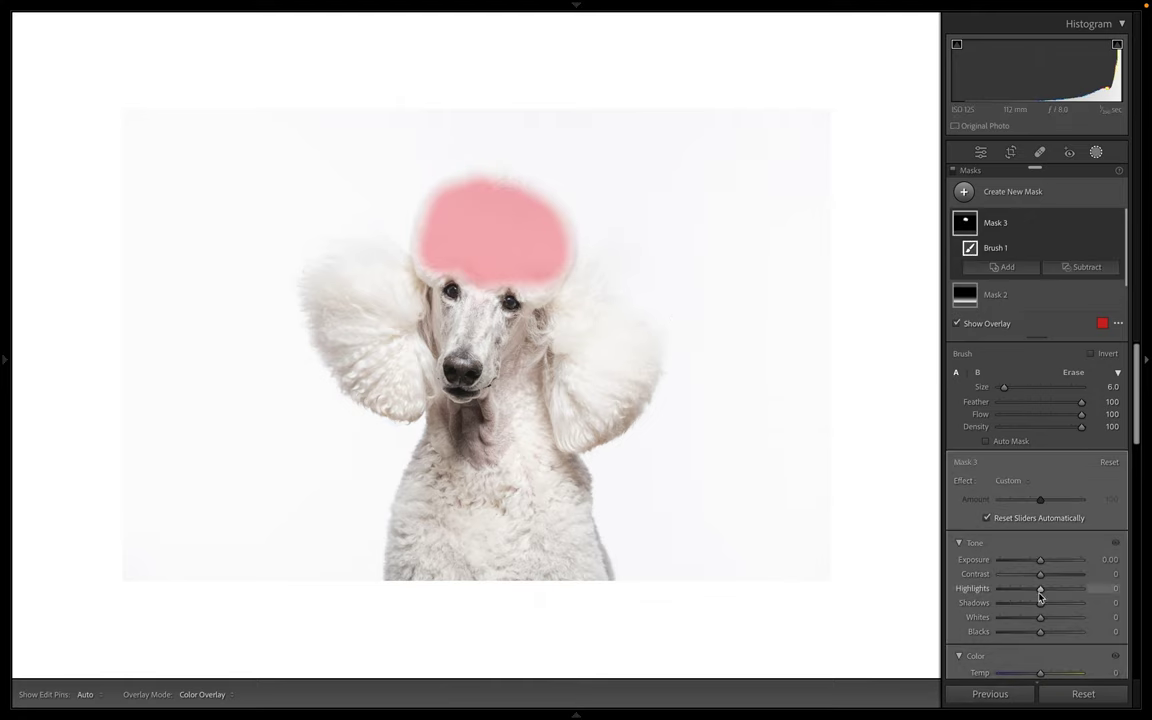
drag(1040, 592, 1013, 597)
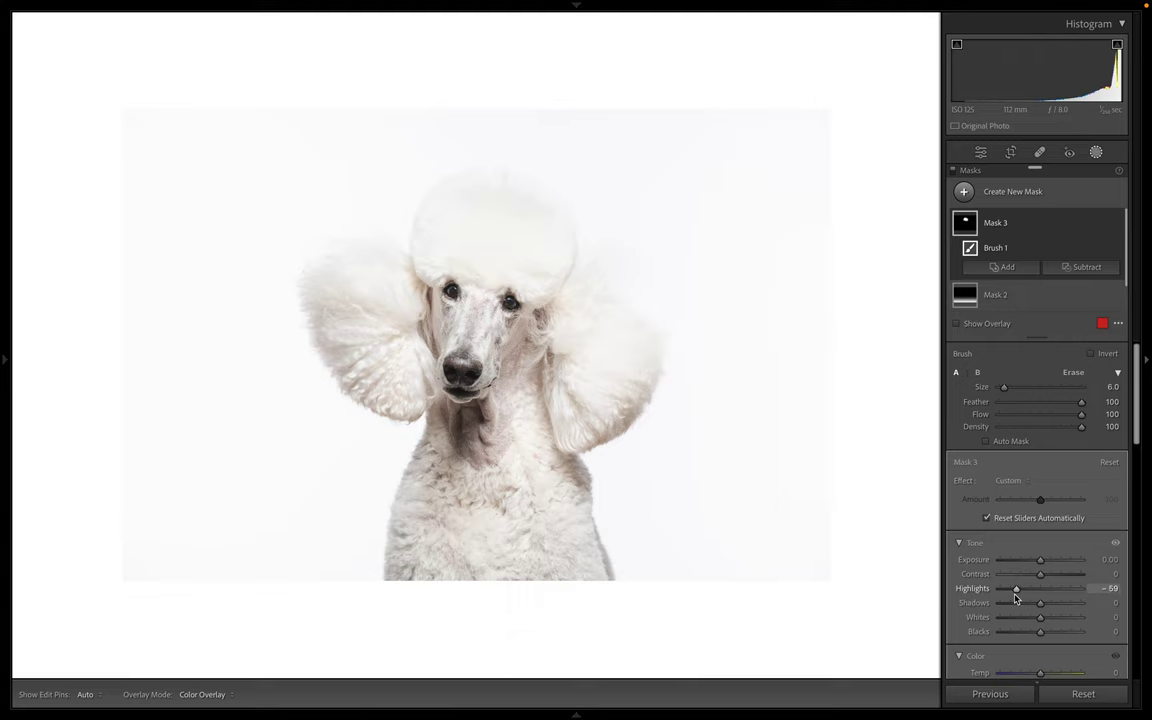
drag(1016, 597, 1018, 598)
Zoom in on the eyes and brush a new mask over the right pupil.
key(ctrl+equal)
key(ctrl+equal)
key(ctrl+equal)
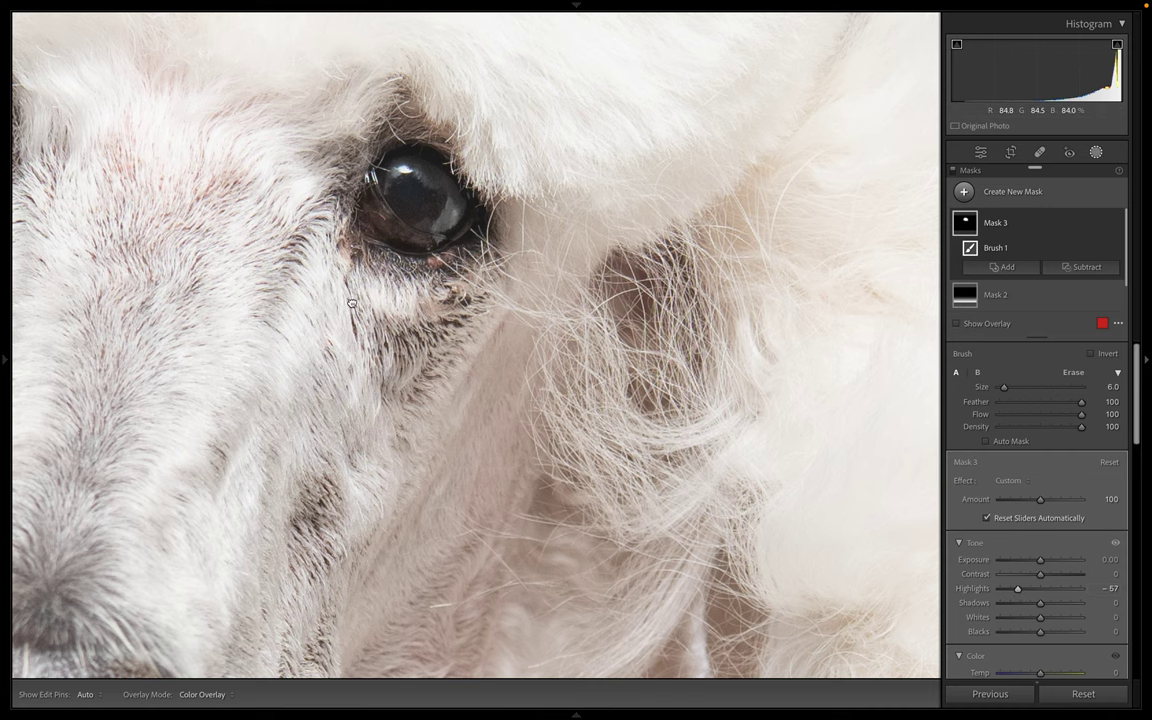
drag(316, 274, 541, 356)
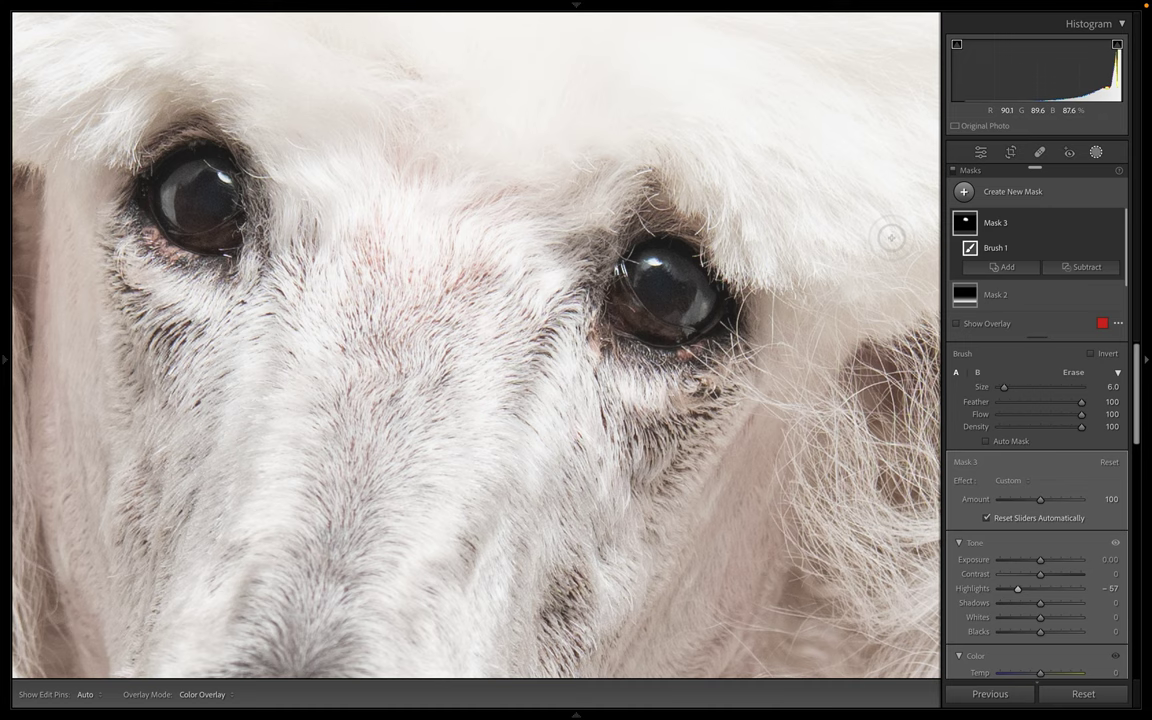
click(962, 190)
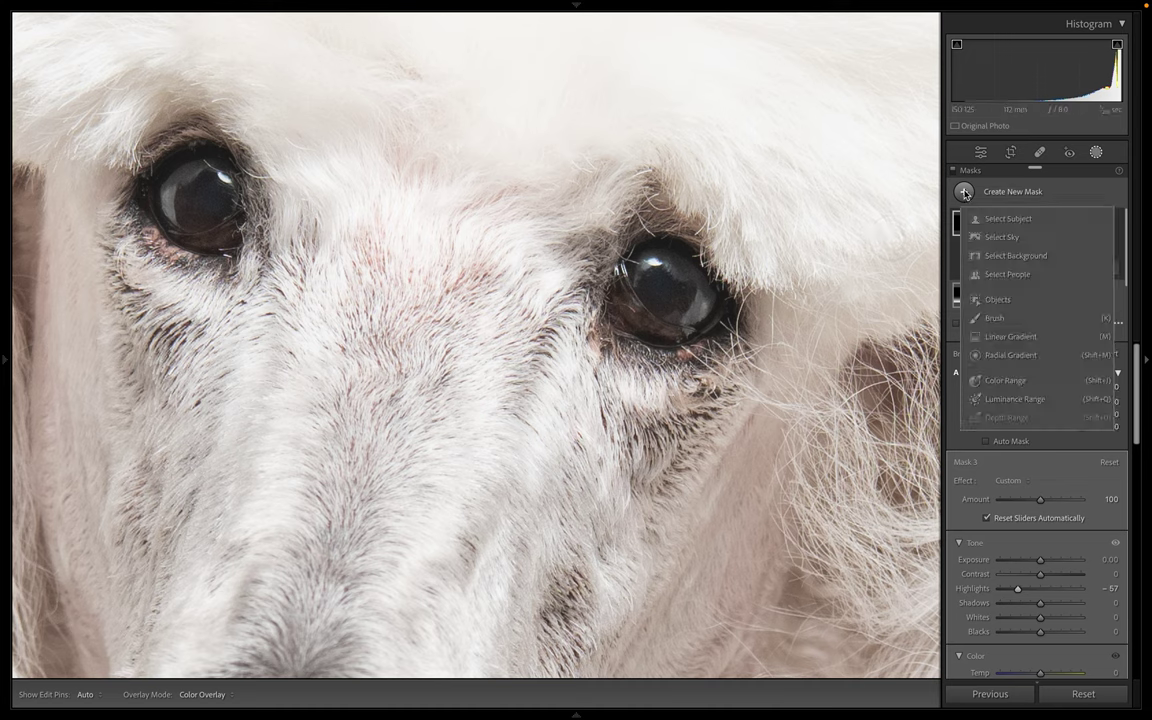
click(1001, 318)
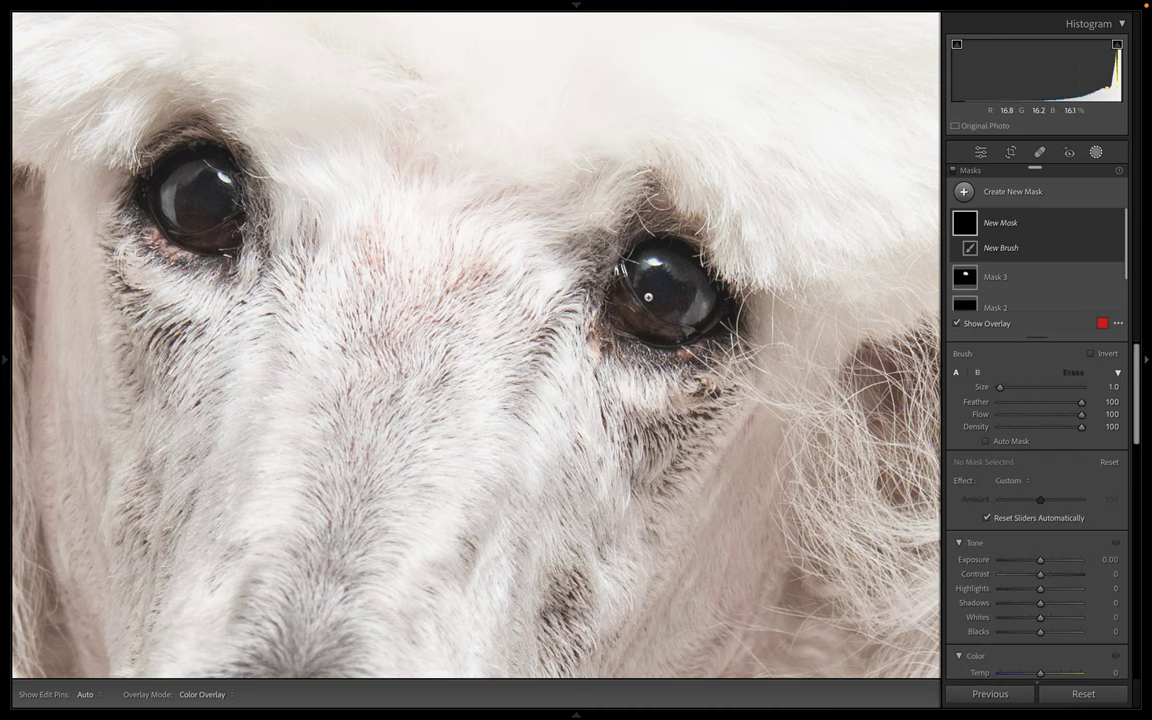
click(650, 274)
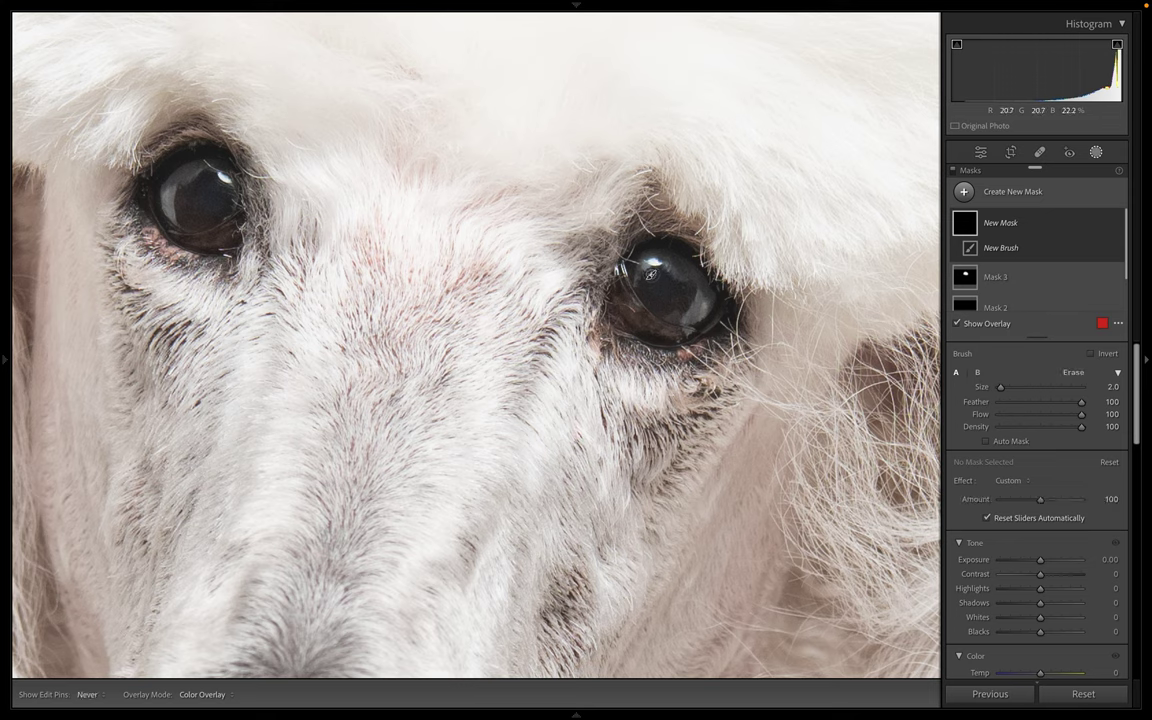
mouse_move(646, 283)
mouse_down()
mouse_move(658, 297)
mouse_move(661, 273)
mouse_move(654, 285)
mouse_move(652, 276)
mouse_up()
Extend the mask over the left pupil, hide the overlay, and set Exposure to -0.28.
key(h)
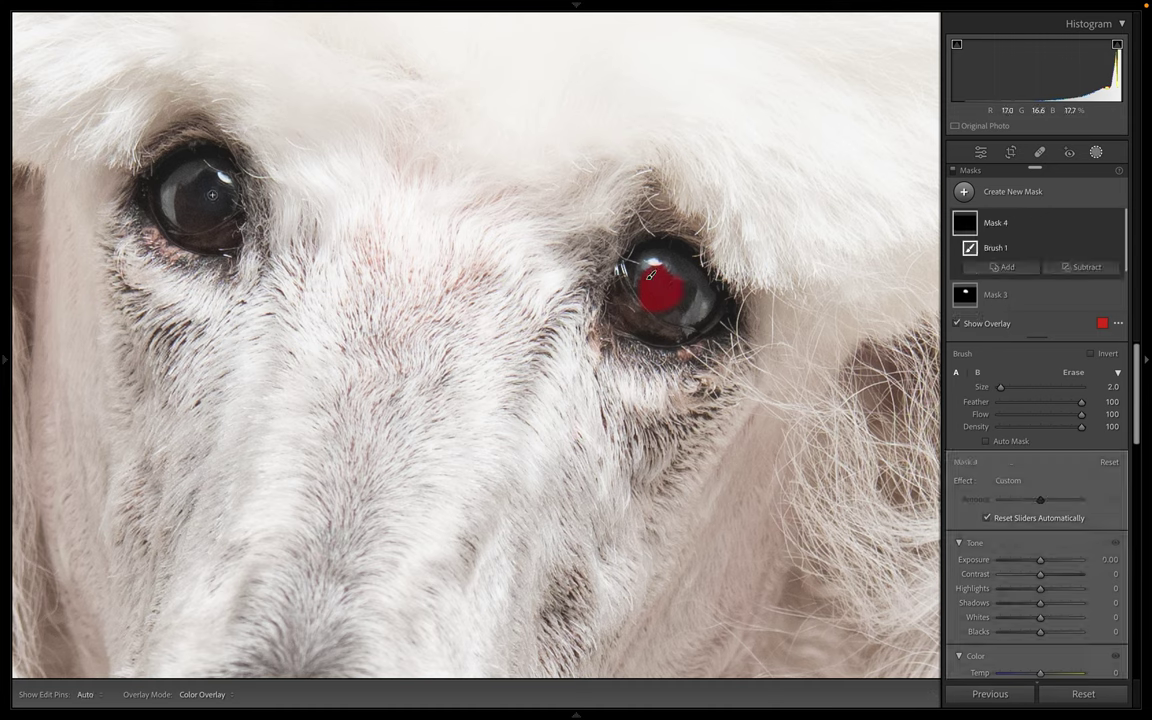
mouse_move(210, 180)
mouse_down()
mouse_move(224, 195)
mouse_move(213, 206)
mouse_move(181, 180)
mouse_move(186, 158)
mouse_move(212, 195)
mouse_up()
key(h)
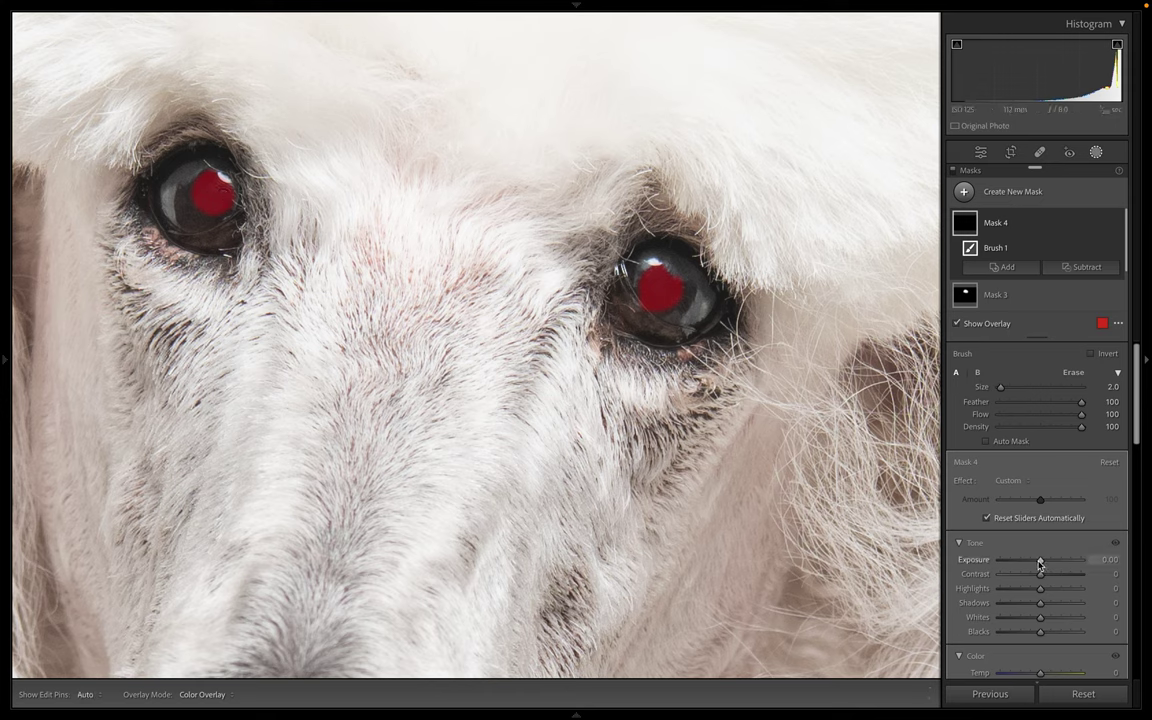
key(o)
drag(1040, 563, 1035, 564)
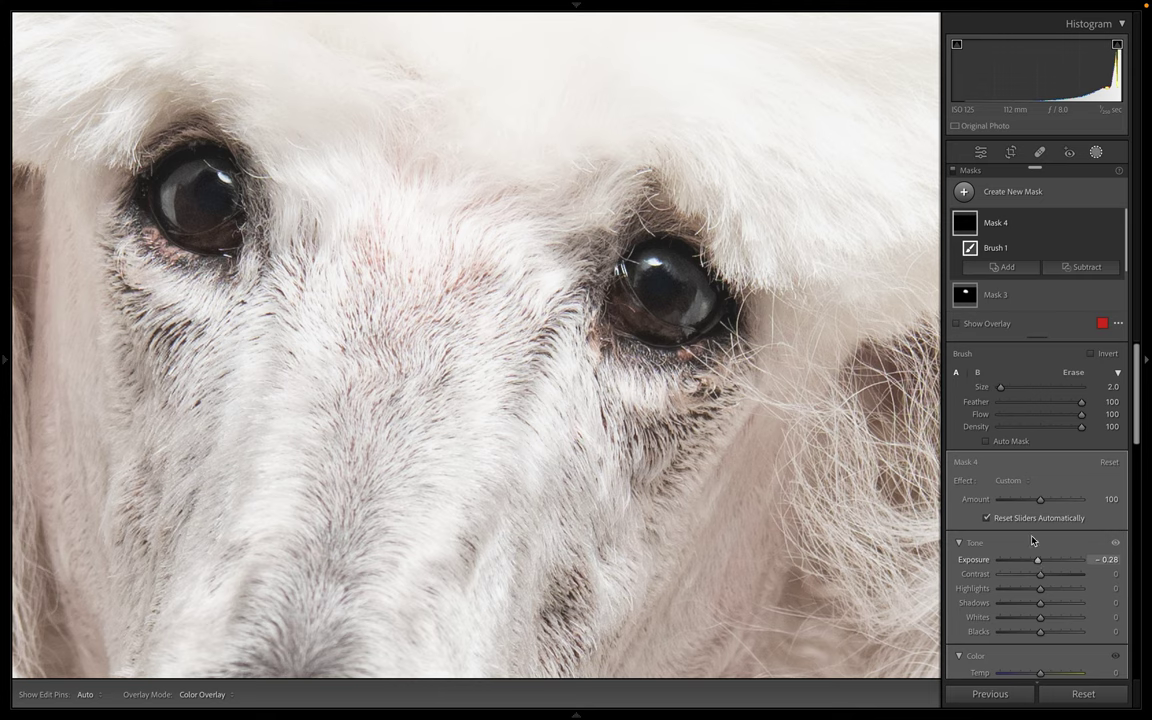
click(964, 192)
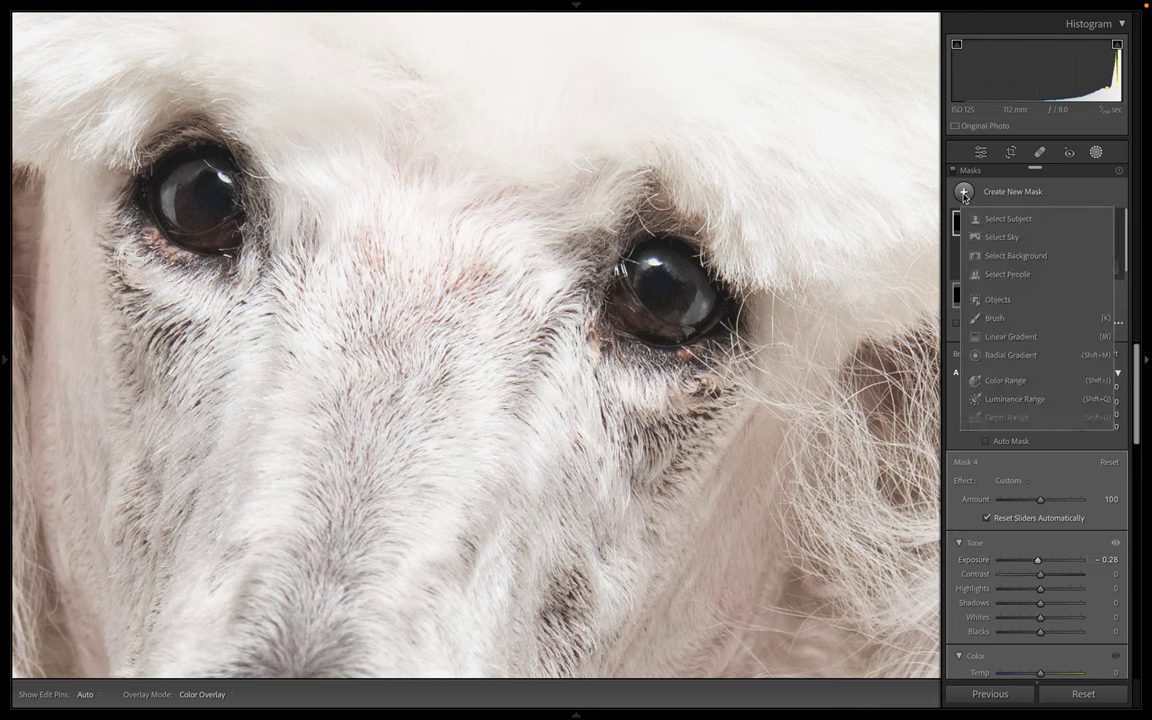
Brush a mask over the highlights in both eyes and raise its Whites to +34.
click(994, 318)
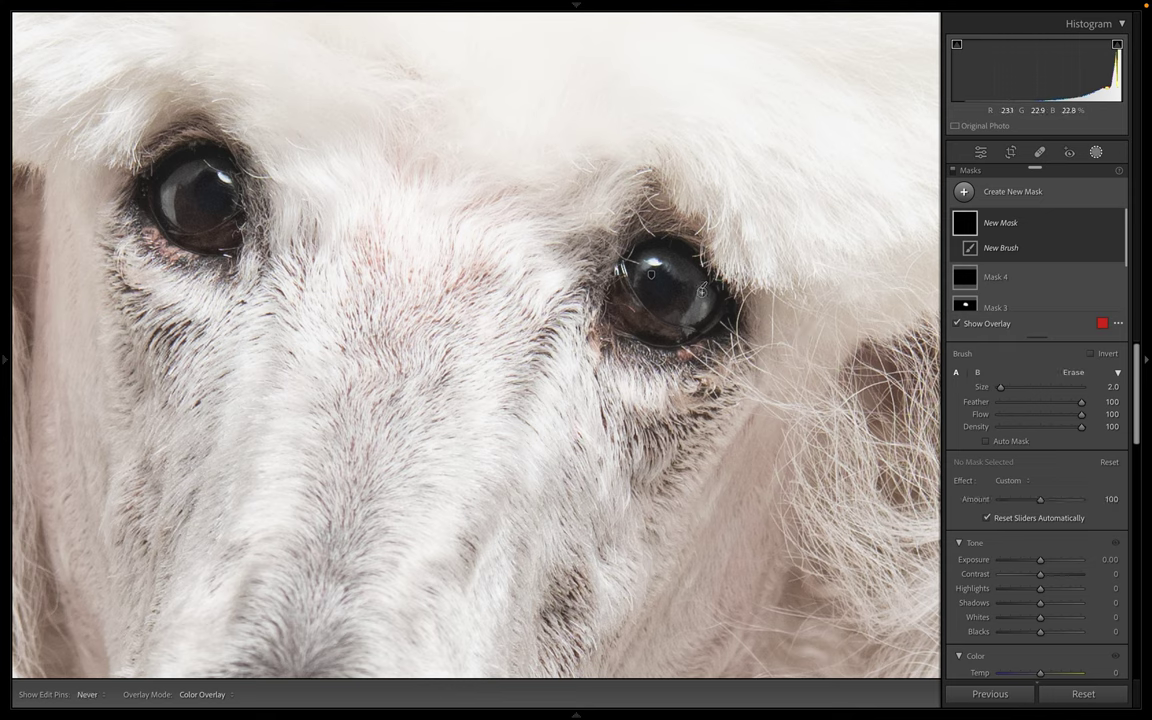
mouse_move(703, 285)
mouse_down()
mouse_move(686, 323)
mouse_move(712, 295)
mouse_move(688, 326)
mouse_move(705, 297)
mouse_move(693, 274)
mouse_move(644, 264)
mouse_move(683, 261)
mouse_move(701, 287)
mouse_up()
key(h)
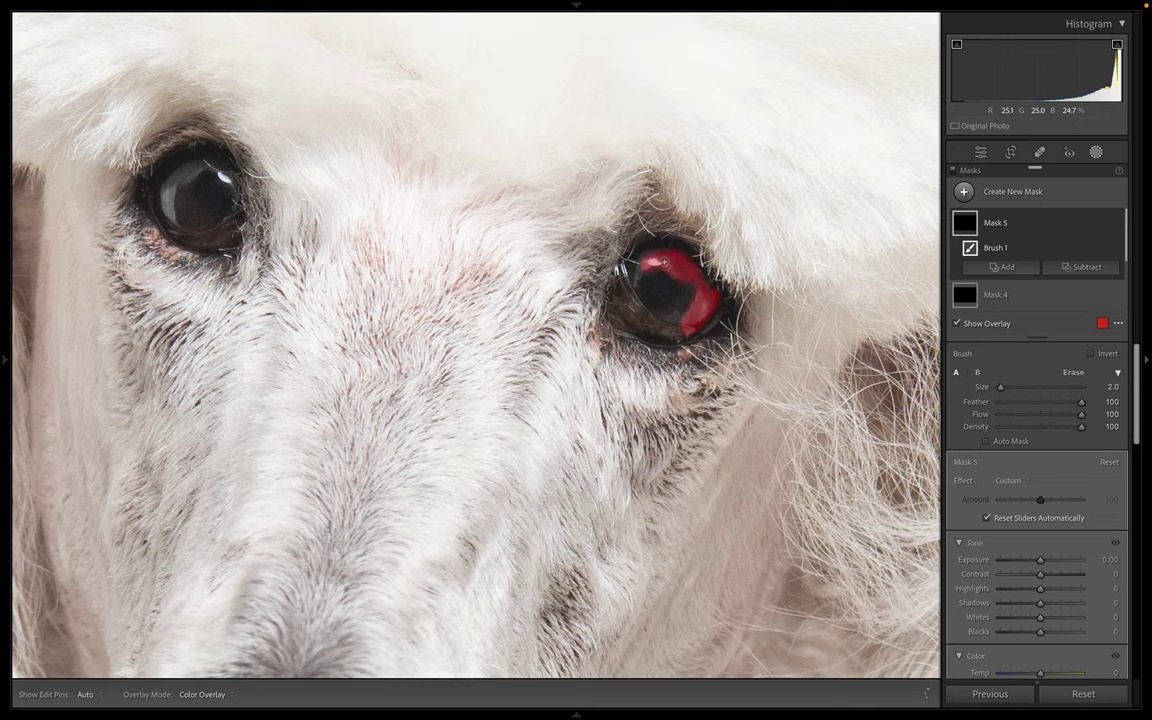
key(h)
mouse_move(177, 150)
mouse_down()
mouse_move(163, 164)
mouse_move(203, 172)
mouse_move(158, 158)
mouse_move(157, 193)
mouse_move(207, 168)
mouse_move(200, 157)
mouse_up()
key(h)
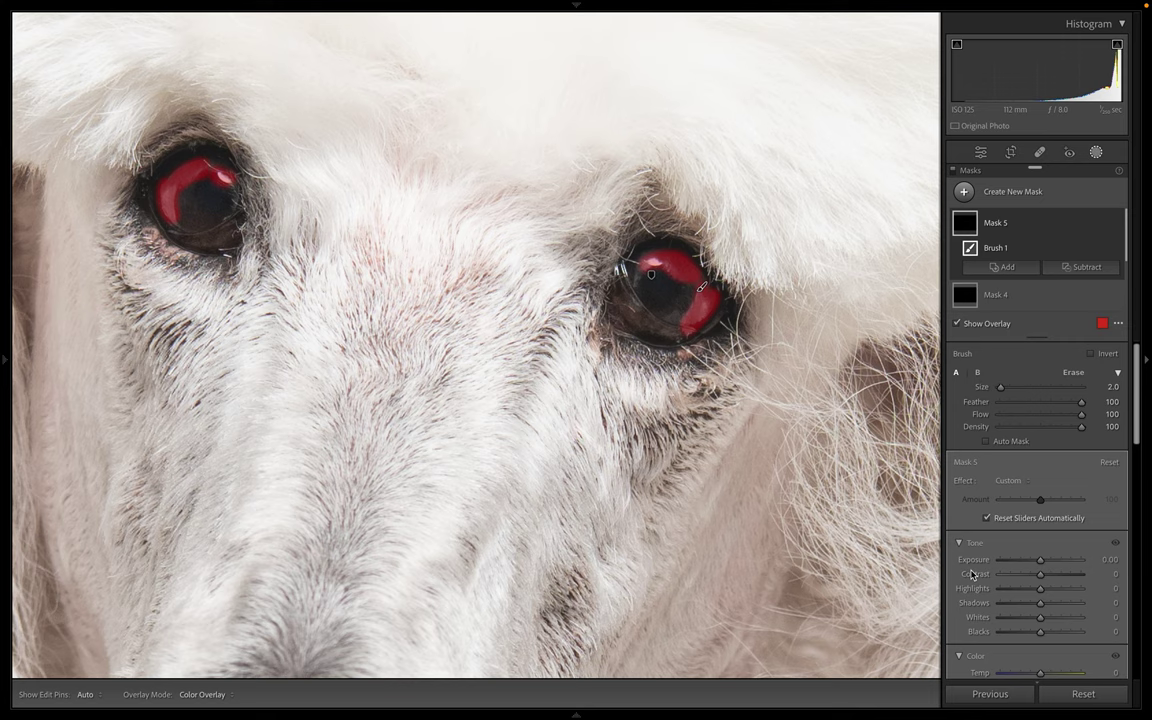
key(o)
drag(1039, 620, 1052, 620)
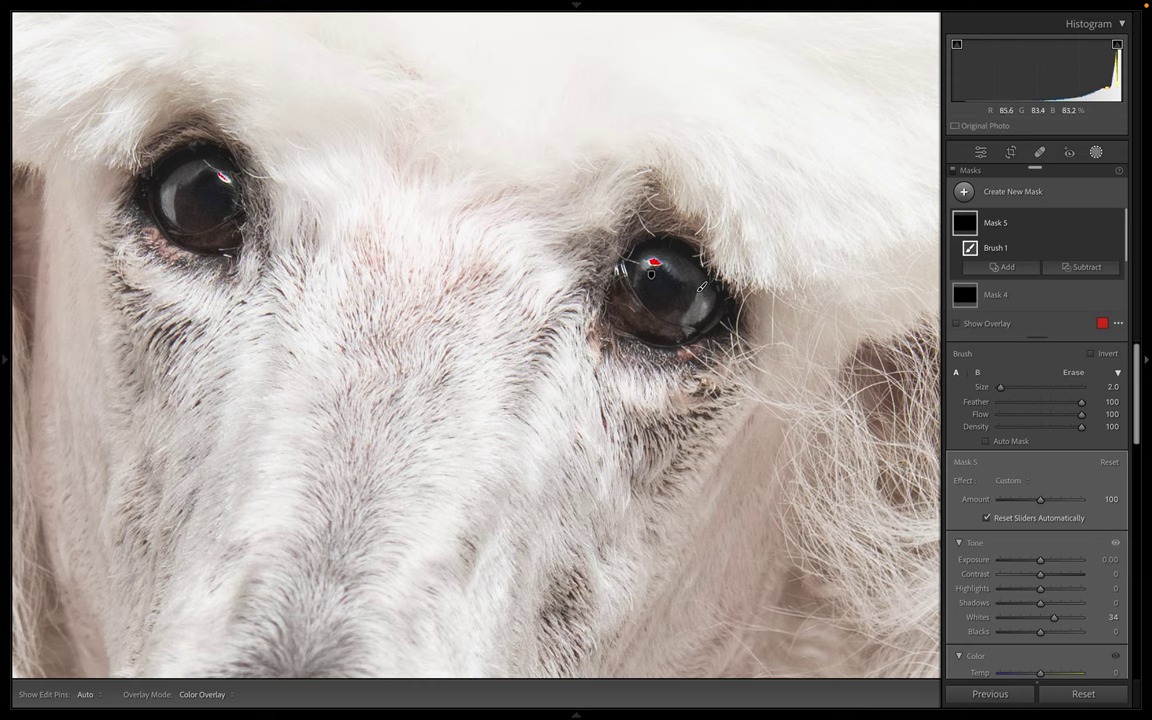
Zoom out and brush a mask over the throat shadow under the chin, Exposure +0.48.
click(1096, 153)
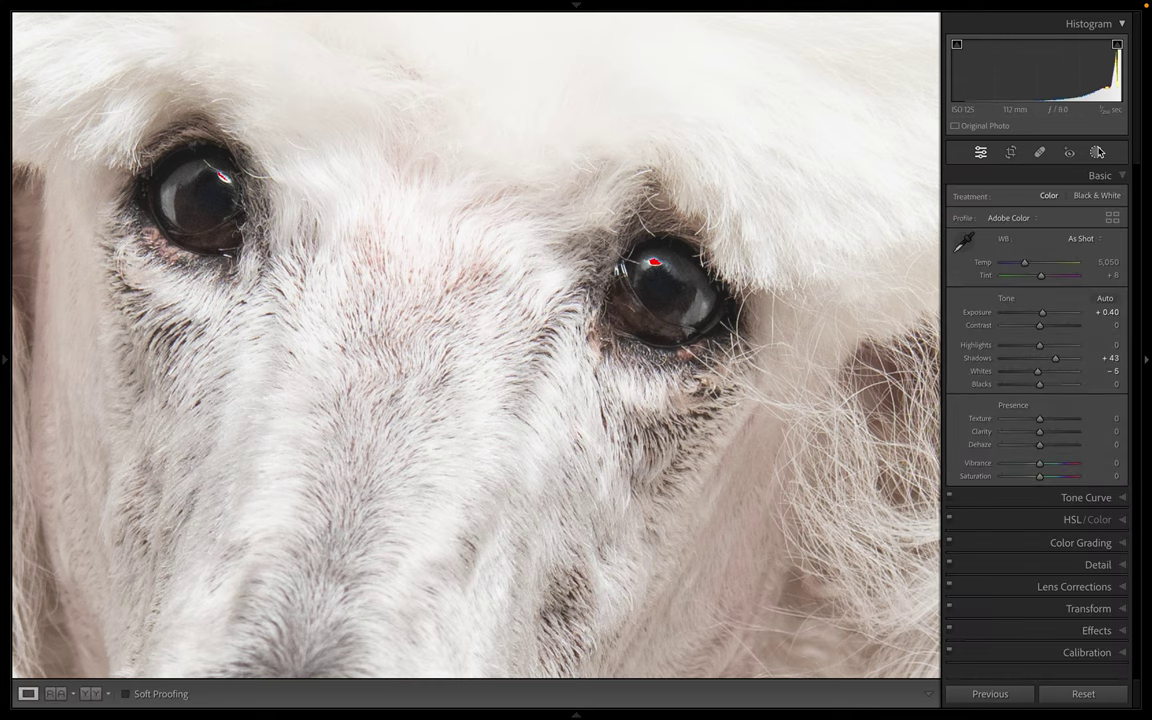
key(z)
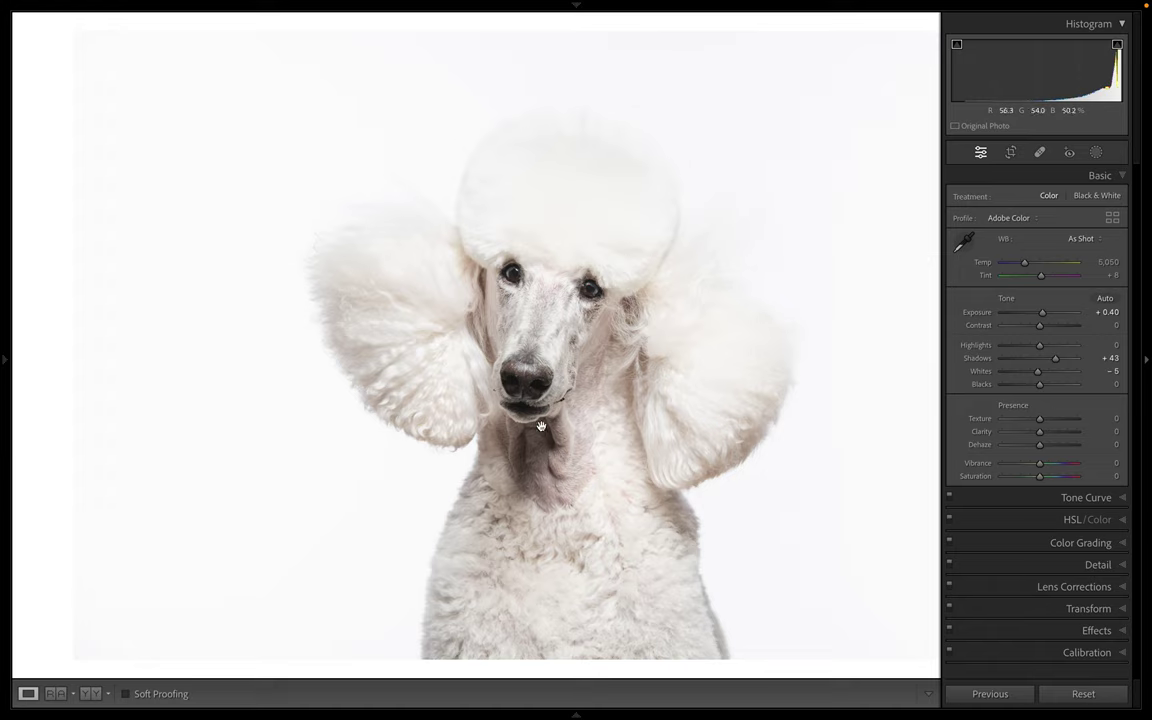
key(shift+w)
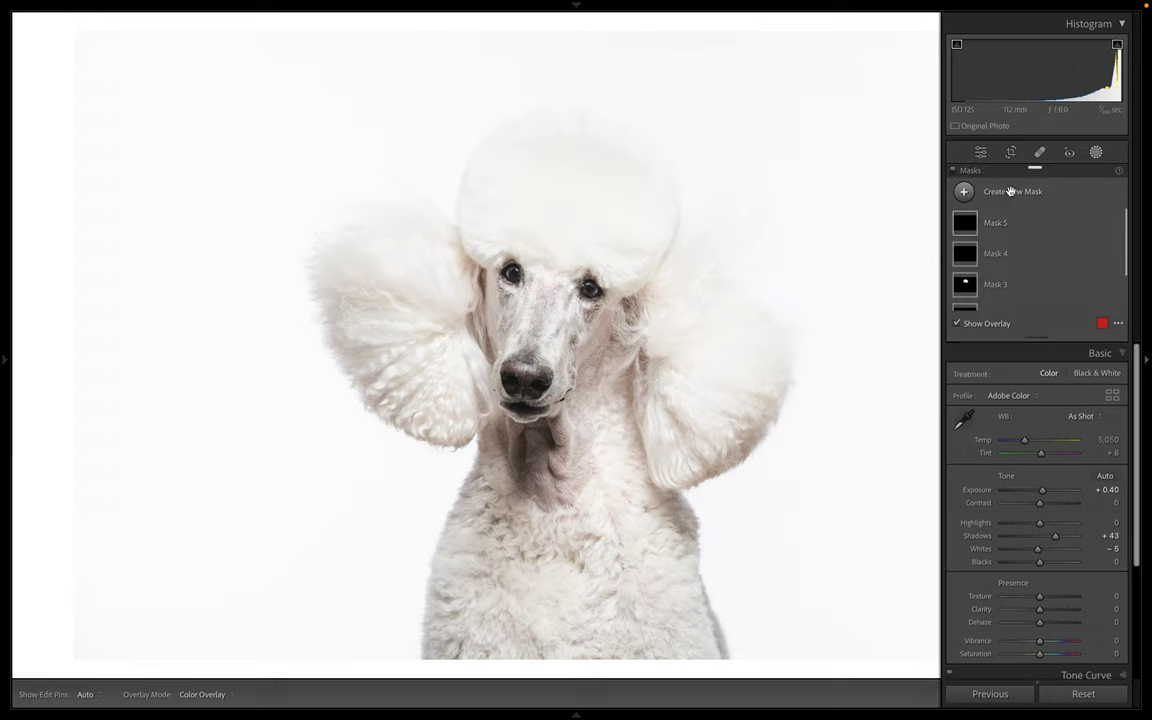
click(1011, 191)
key(Escape)
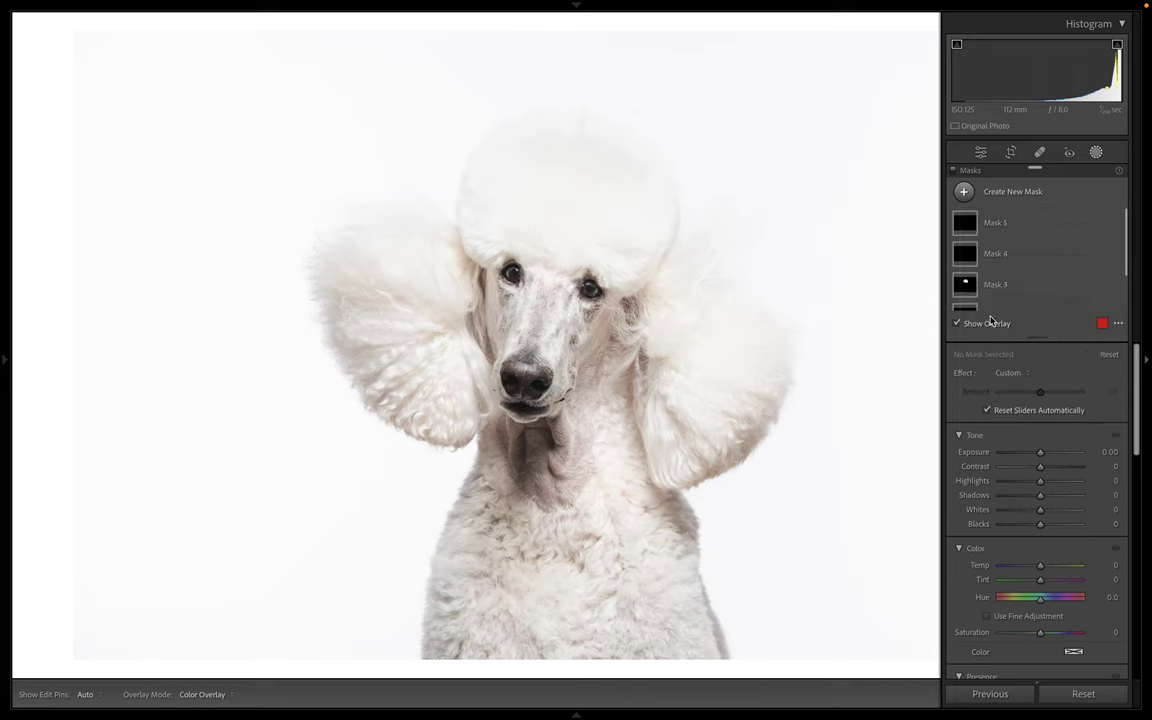
key(k)
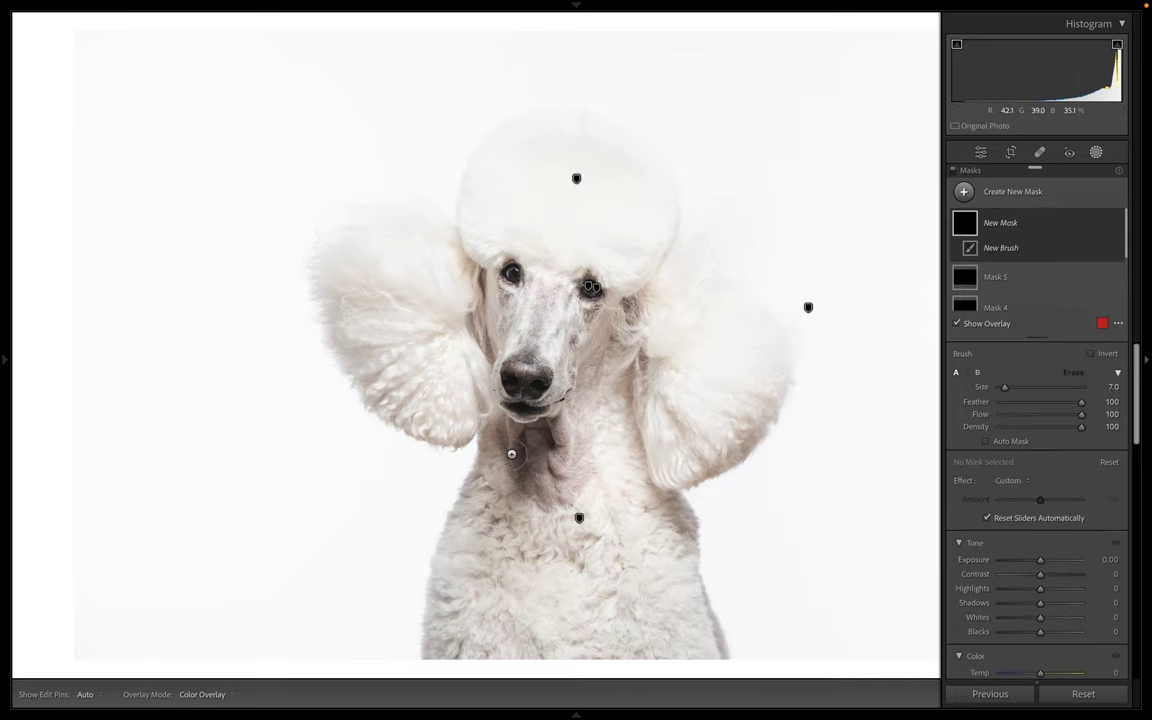
key(h)
key(bracketleft)
mouse_move(511, 454)
mouse_down()
mouse_move(536, 437)
mouse_move(549, 435)
mouse_move(521, 435)
mouse_move(515, 480)
mouse_up()
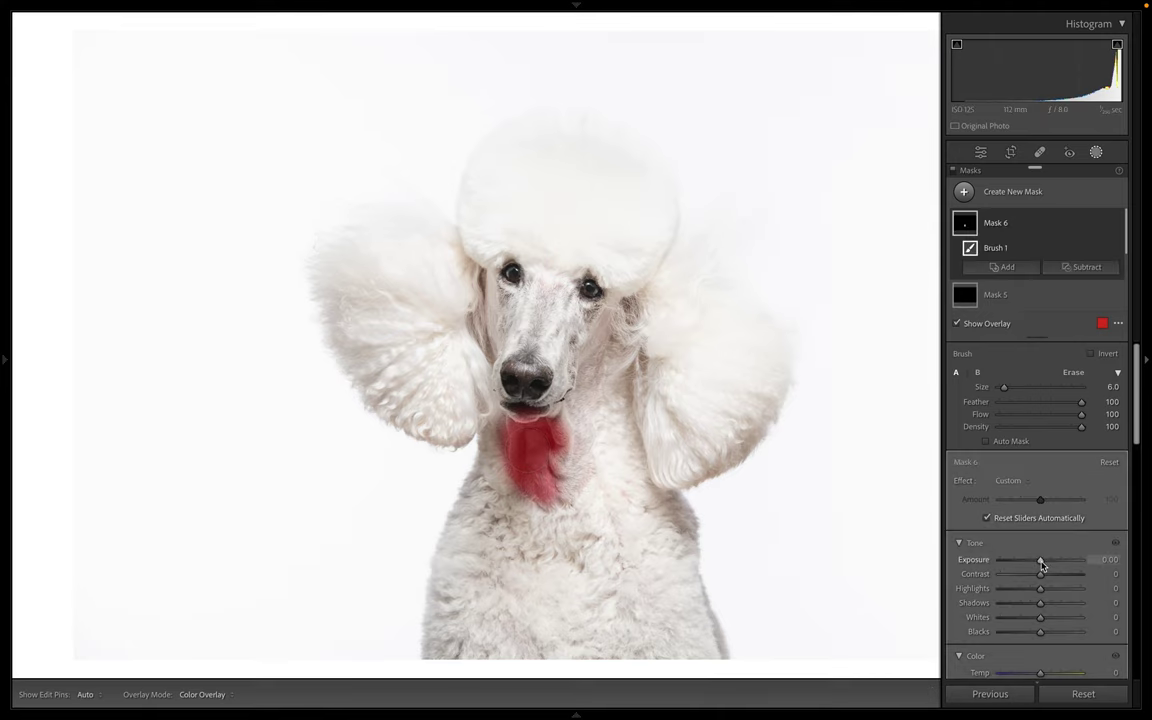
drag(1042, 563, 1046, 563)
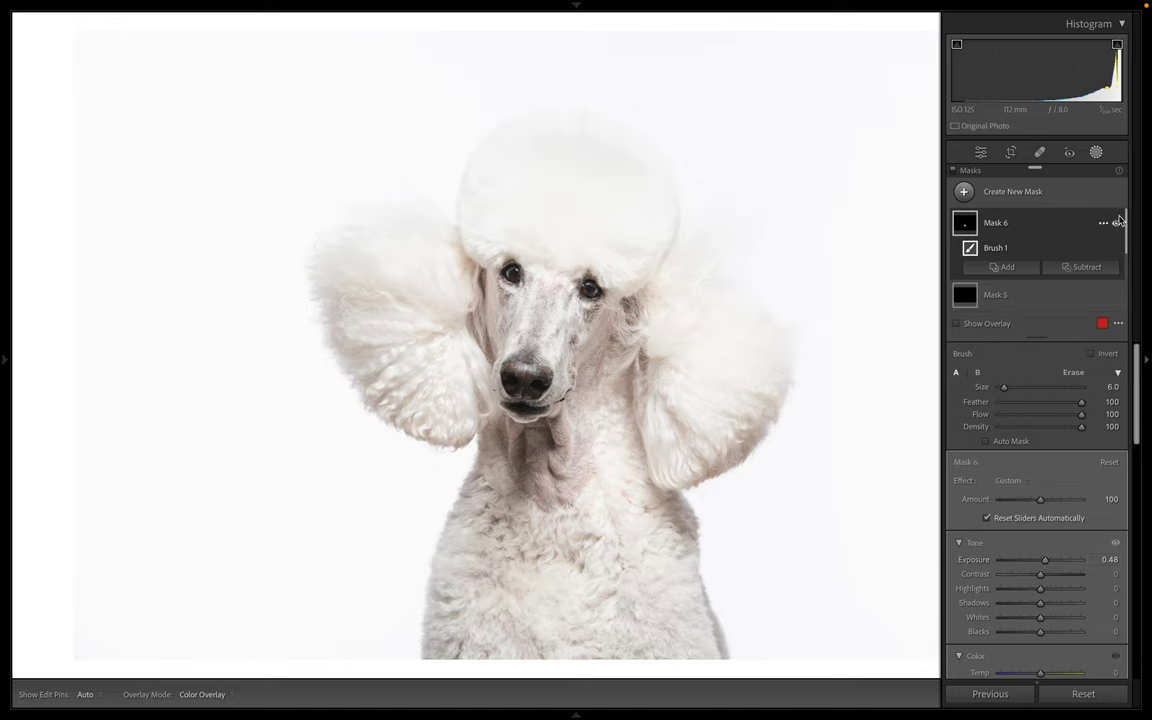
Set global Contrast to +13 and fit the whole photo in the view.
click(1097, 152)
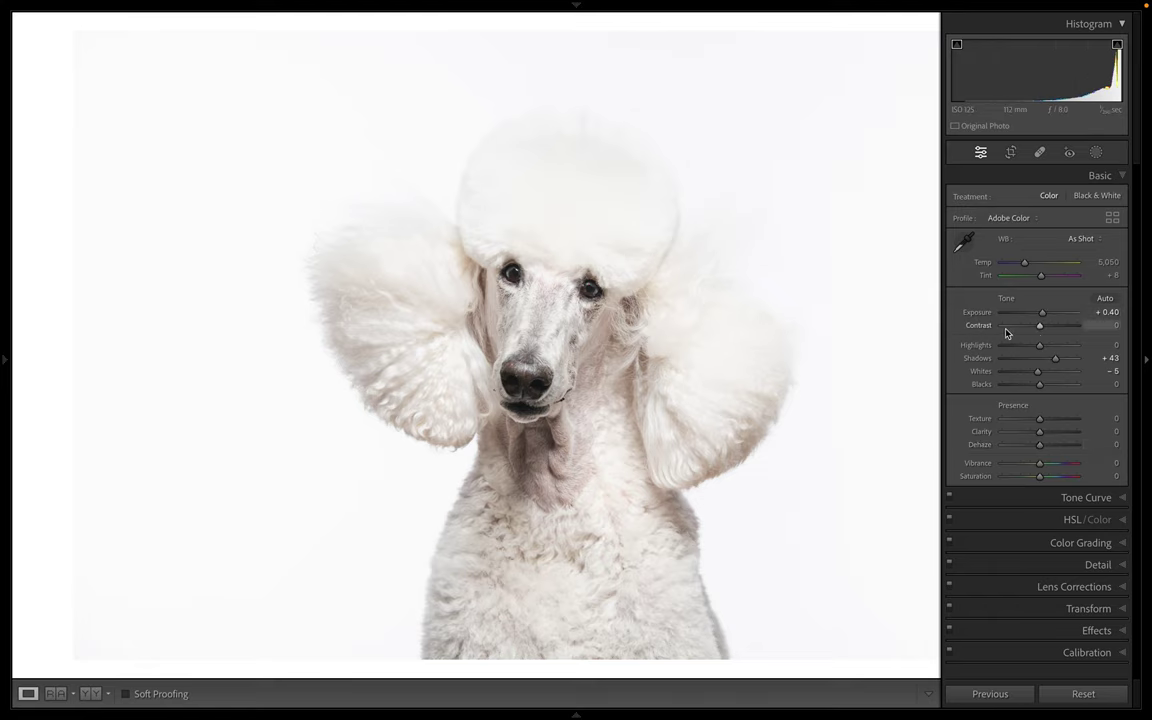
drag(1042, 331, 1046, 332)
drag(758, 393, 721, 394)
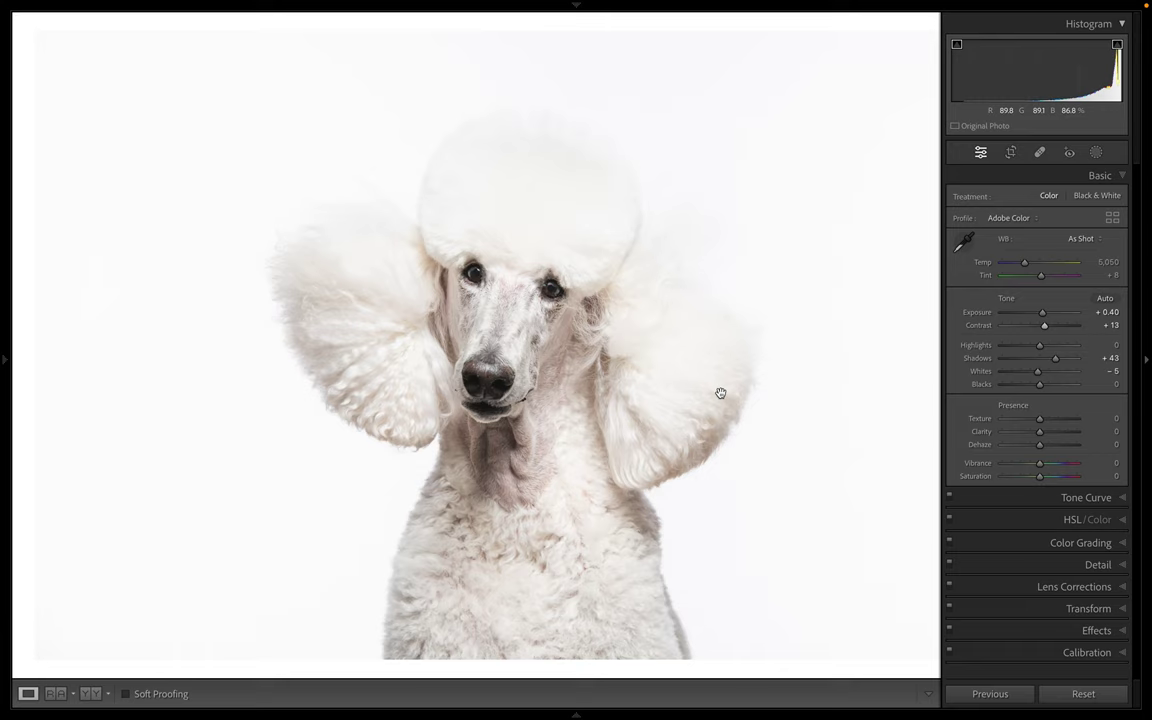
click(720, 393)
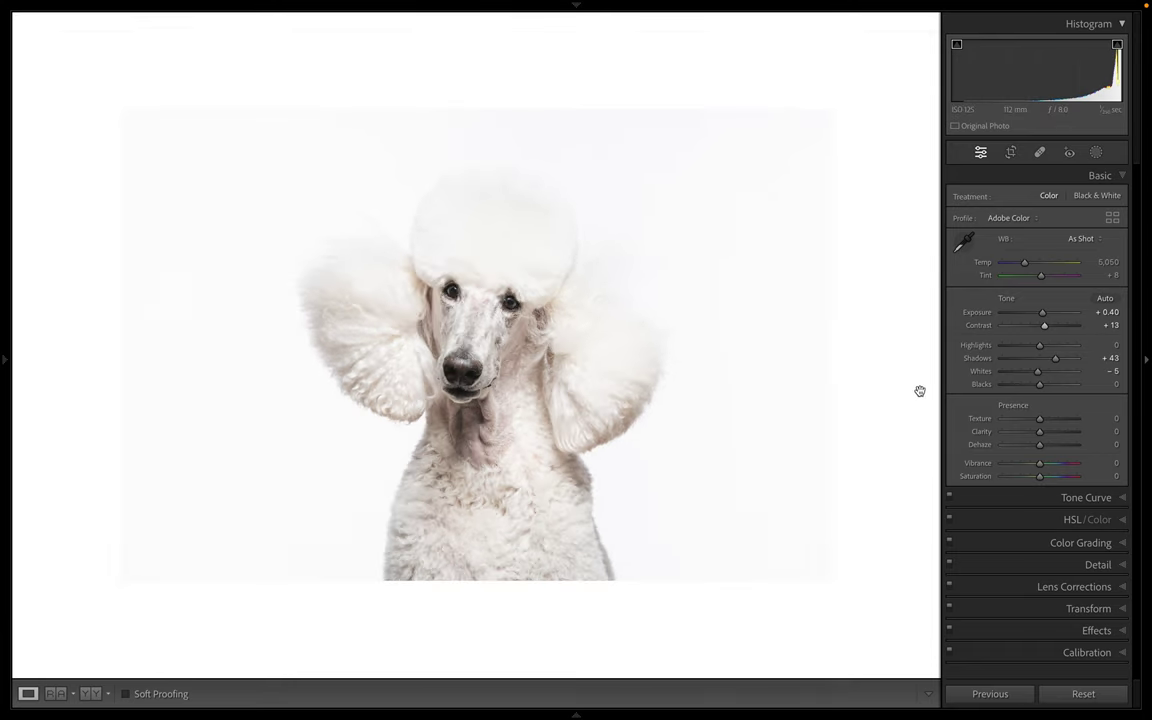
key(y)
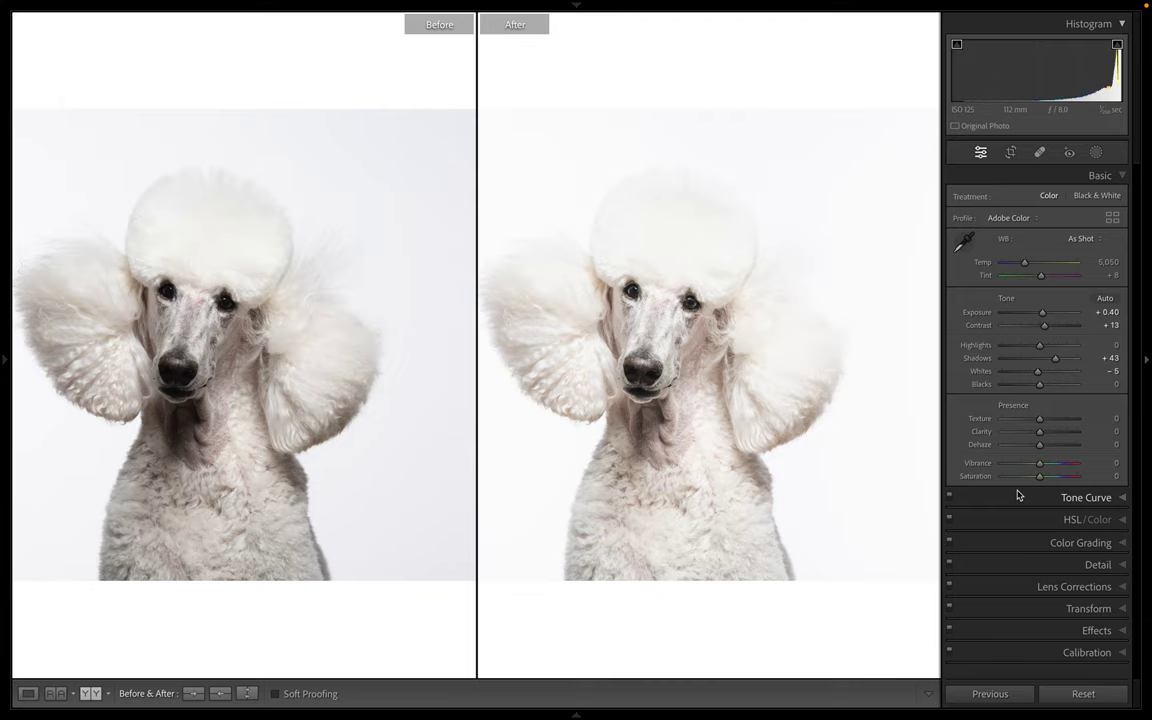
key(y)
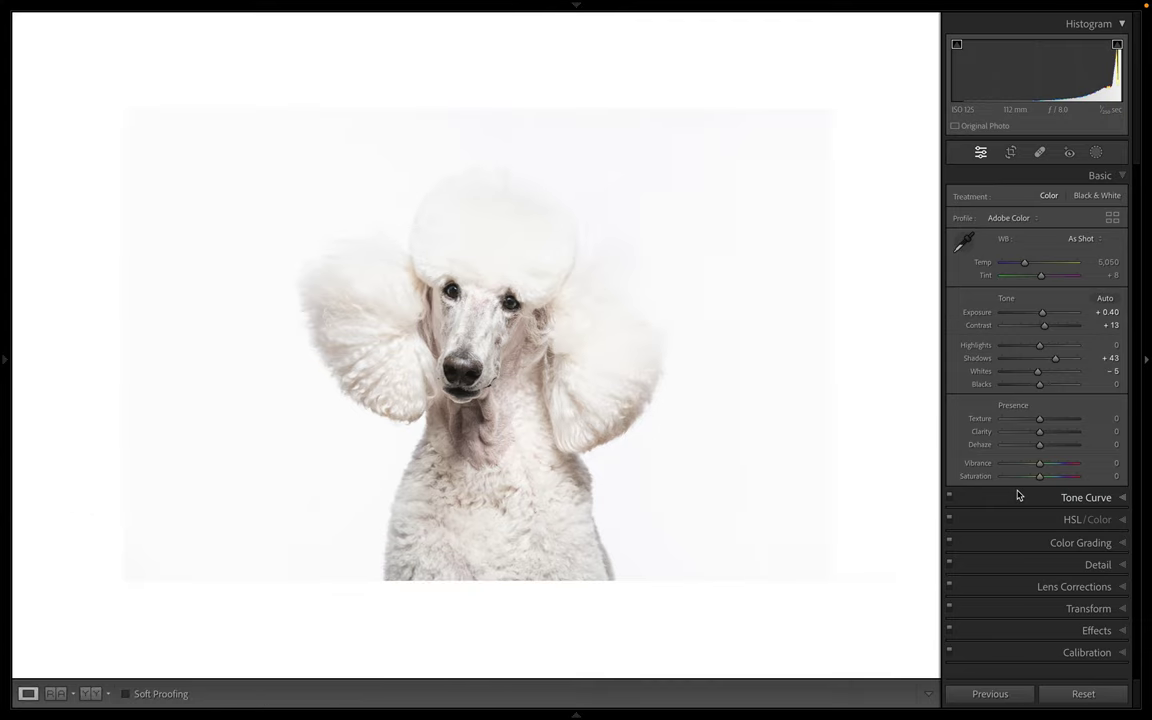